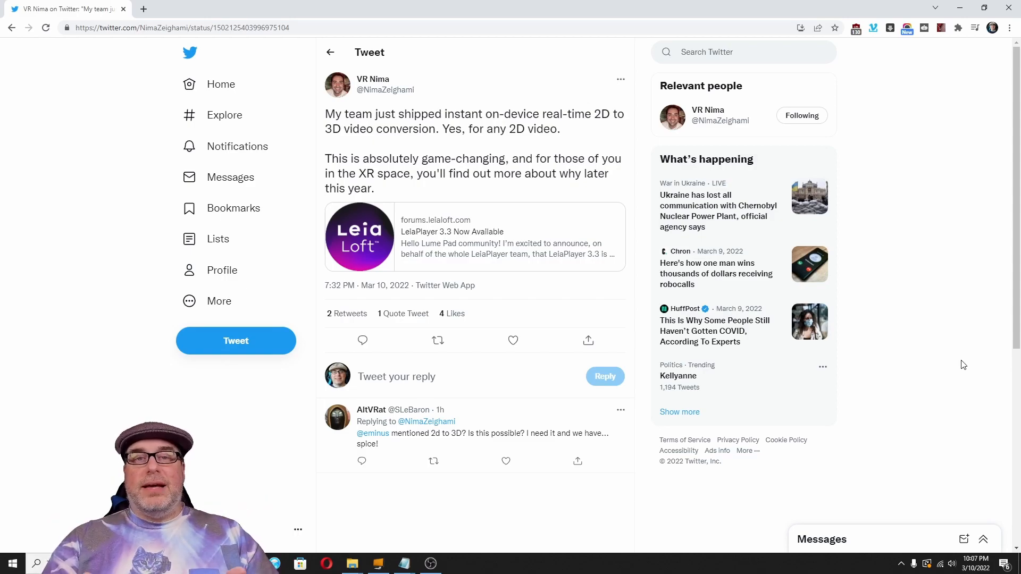
# Visit leiainc.com in a new tab and go to the Lume Pad buy page
pyautogui.hotkey('ctrl', 't')
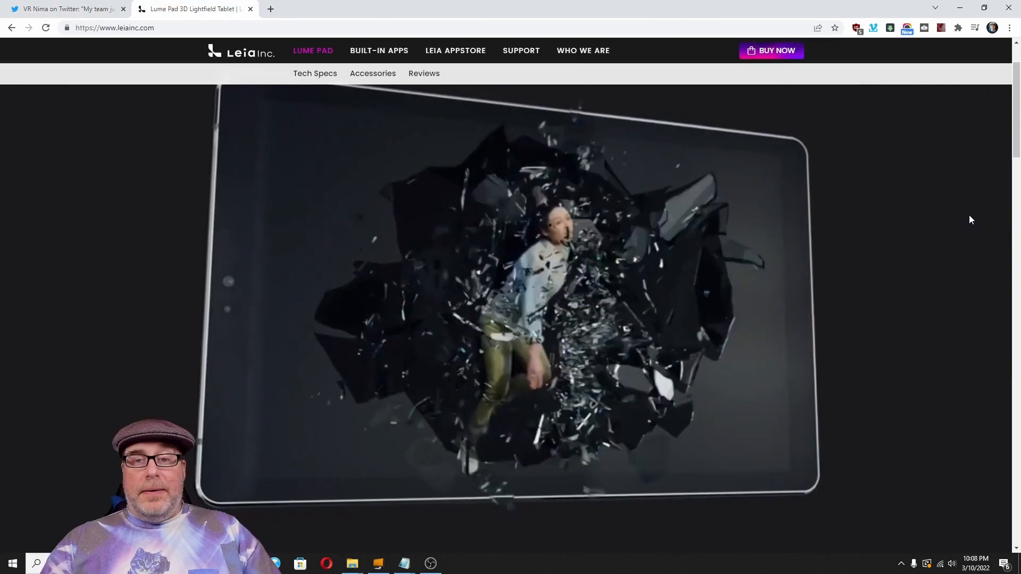
pyautogui.scroll(-2, 969, 214)
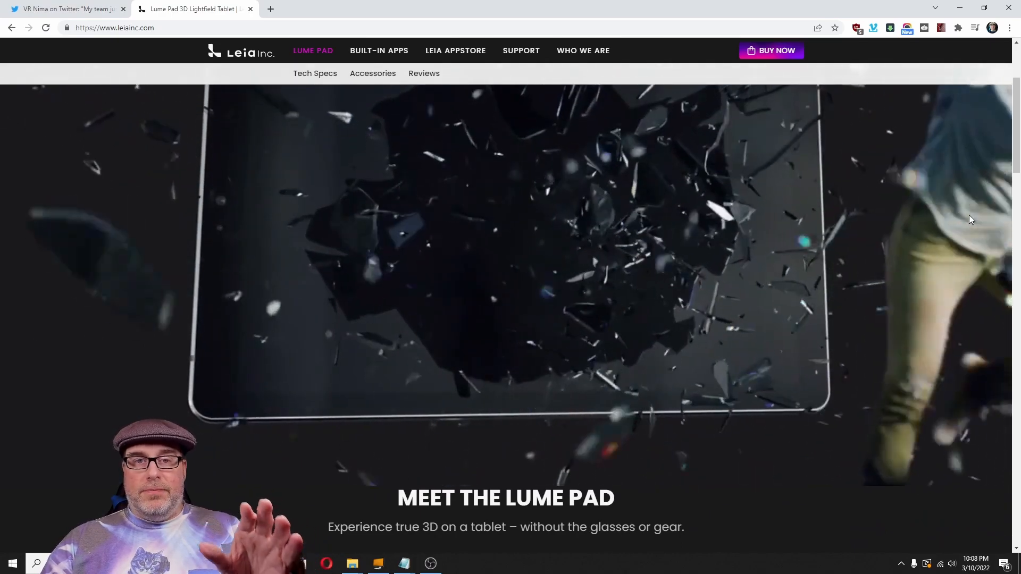
pyautogui.scroll(-2, 970, 215)
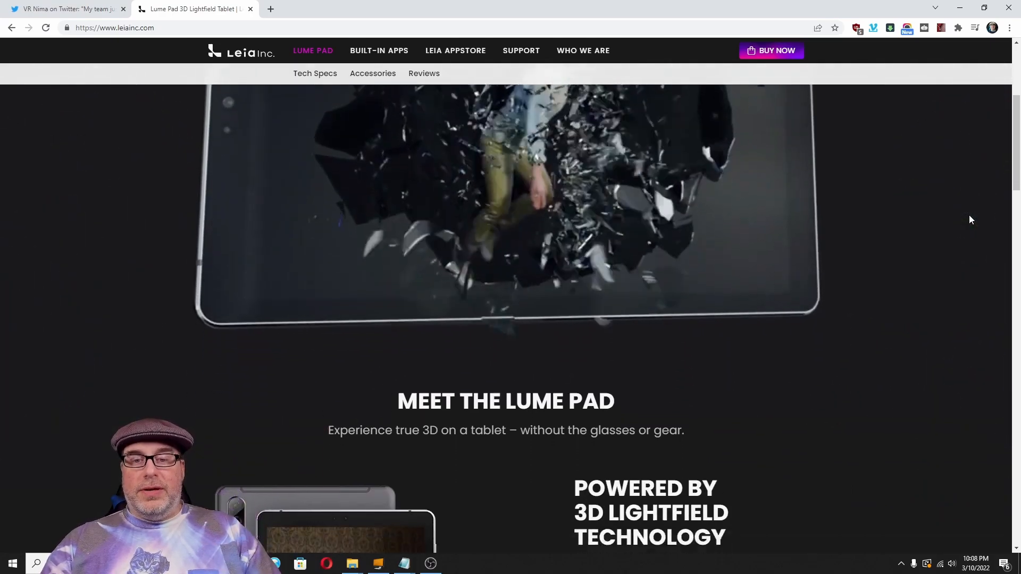
pyautogui.scroll(-2, 969, 214)
pyautogui.scroll(-2, 969, 215)
pyautogui.scroll(-2, 969, 215)
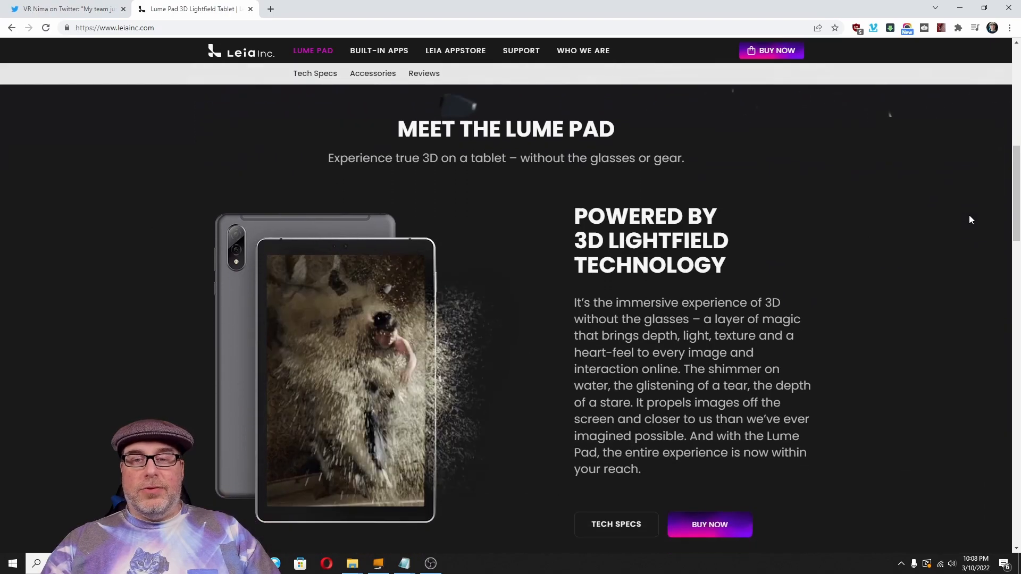
pyautogui.scroll(-1, 969, 215)
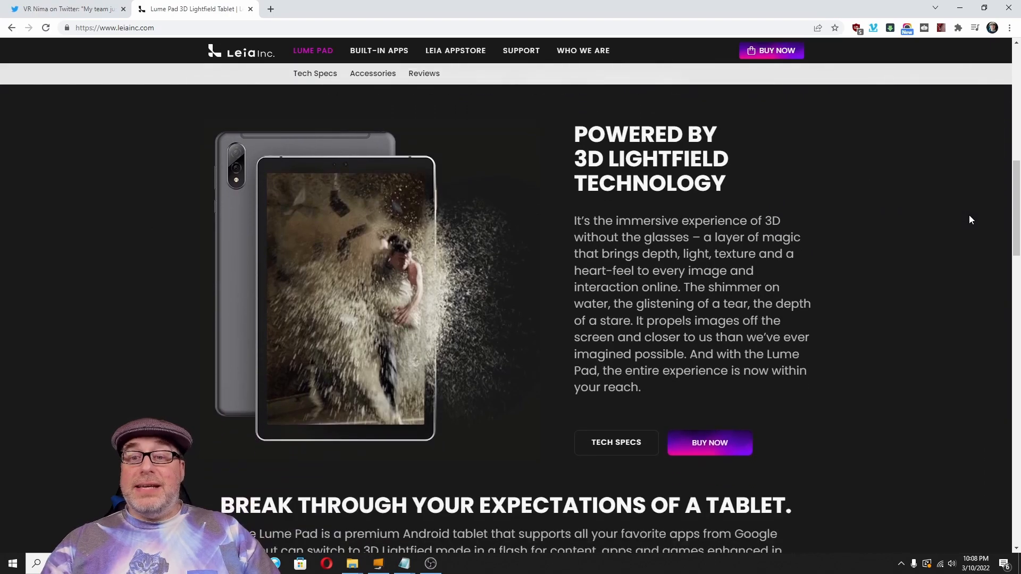
pyautogui.click(772, 49)
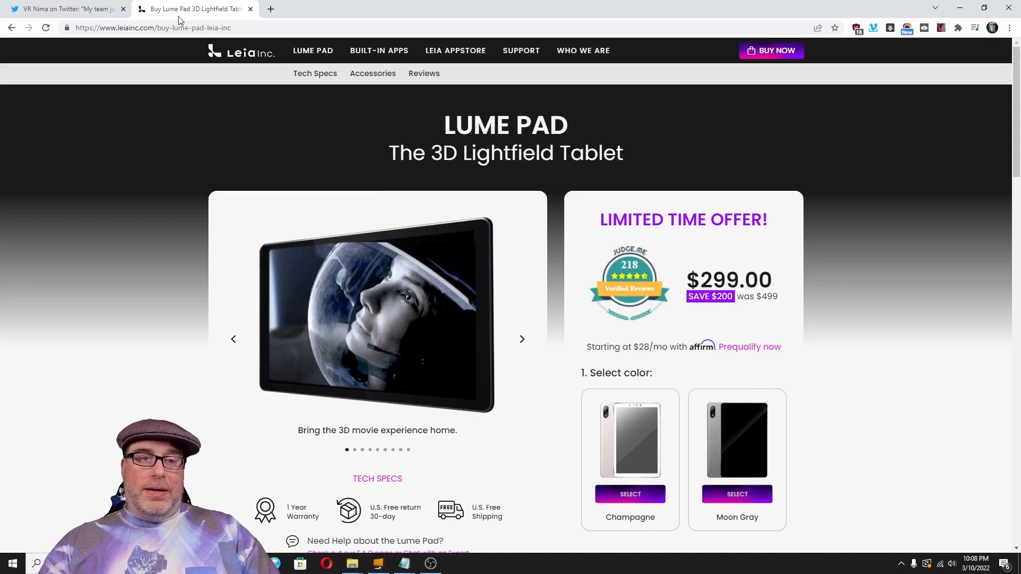
# Switch back to the Twitter tab with the 2D-to-3D conversion tweet
pyautogui.click(94, 5)
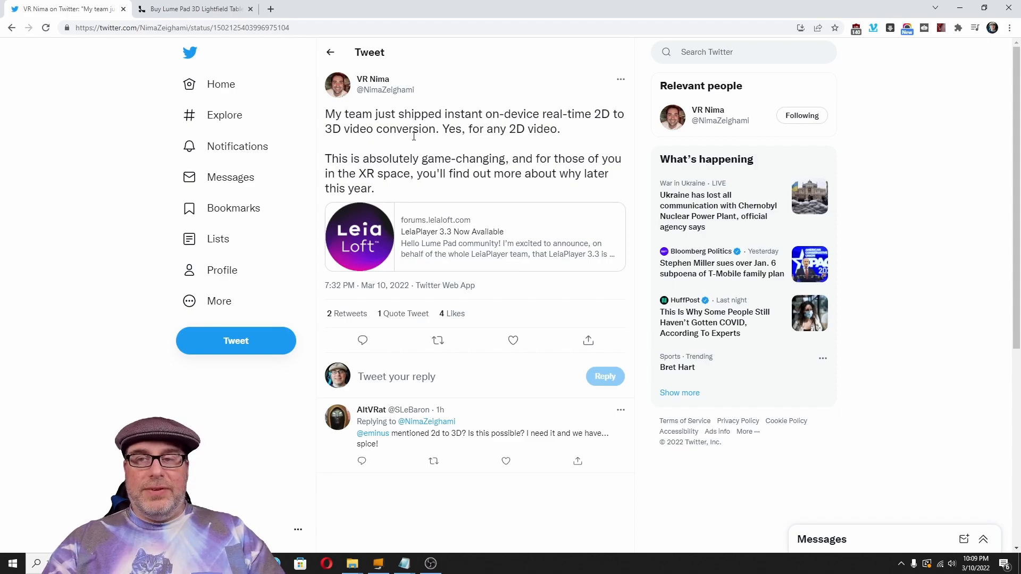
# Minimize the browser so Lightfield Studio's 2D Content Conversion window shows
pyautogui.click(960, 8)
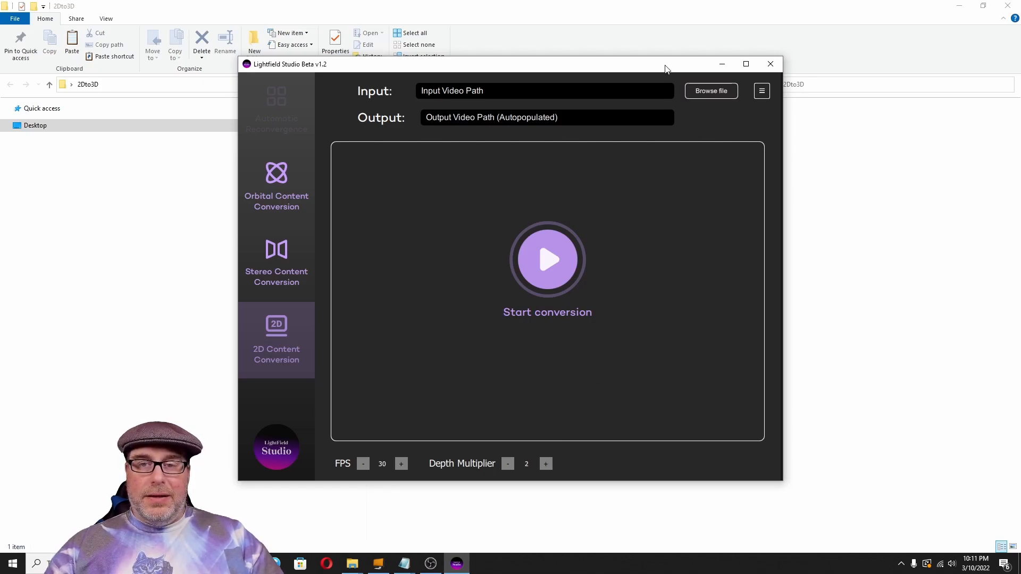
# Choose 2Dto3Ddemo.mp4 from the 2Dto3D folder as the input video
pyautogui.moveTo(664, 67)
pyautogui.mouseDown()
pyautogui.moveTo(637, 216)
pyautogui.moveTo(630, 188)
pyautogui.mouseUp()
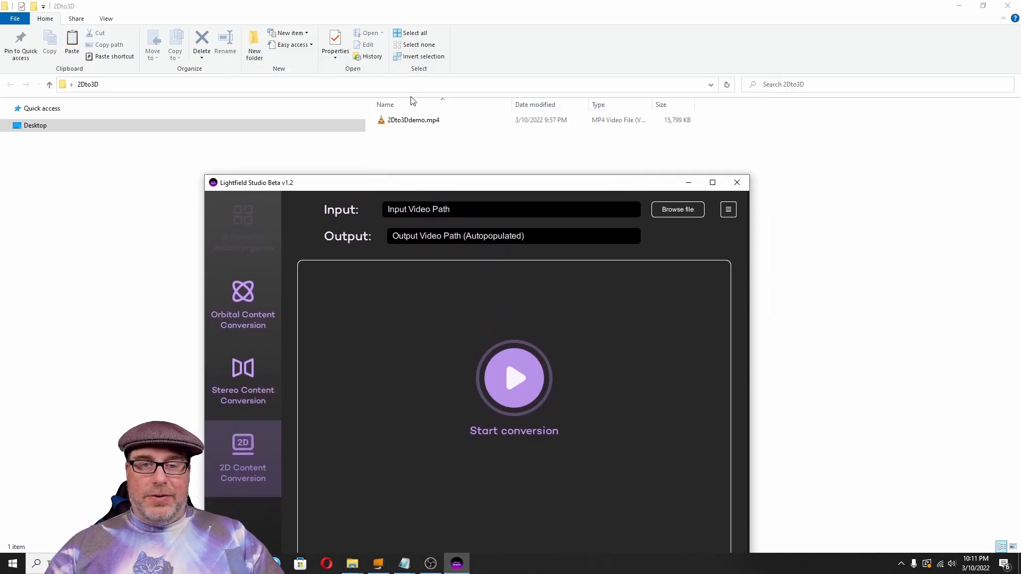
pyautogui.click(677, 210)
pyautogui.doubleClick(333, 293)
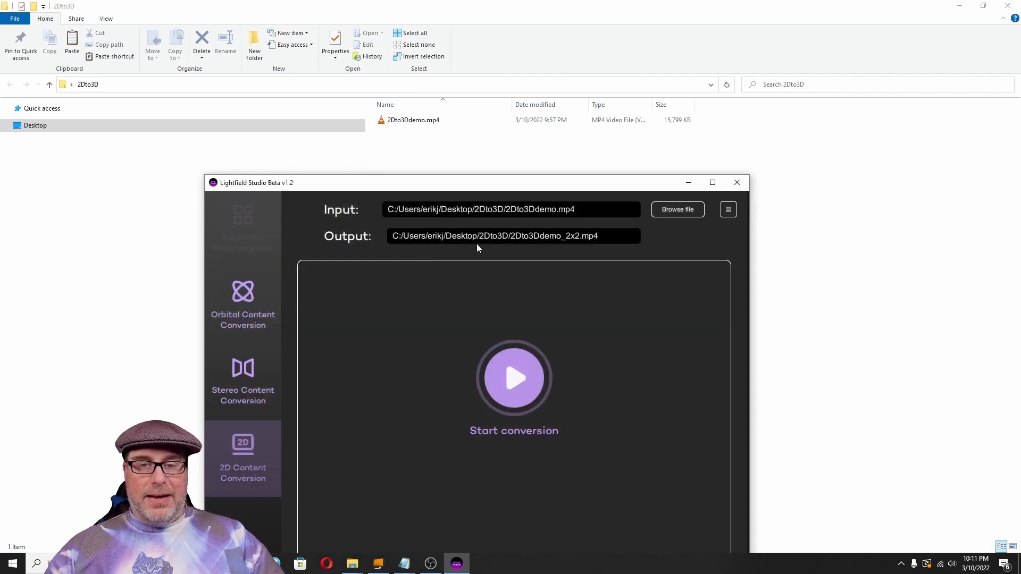
pyautogui.moveTo(496, 185); pyautogui.dragTo(547, 92)
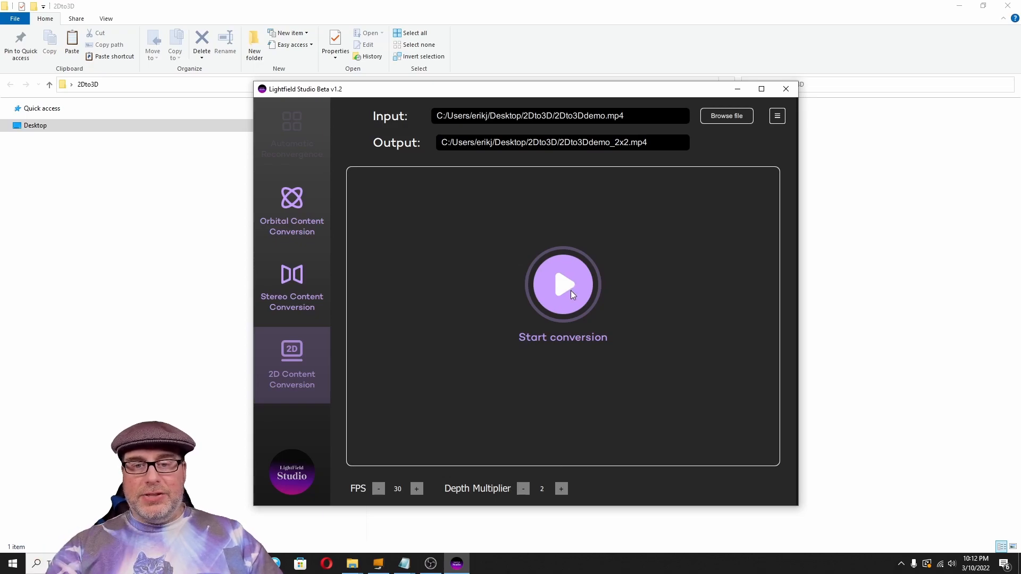
# Run the conversion of the demo video to a 2x2 light-field MP4
pyautogui.click(571, 291)
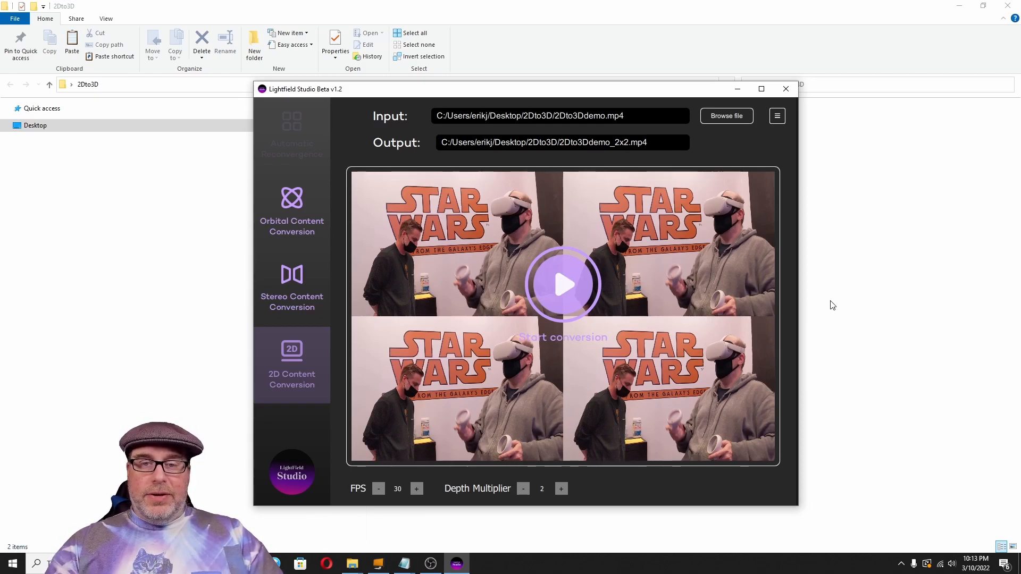
# Play 2Dto3Ddemo.mp4 in VLC, close it, then load 2Dto3Ddemo_2x2.mp4 in VLC
pyautogui.click(806, 310)
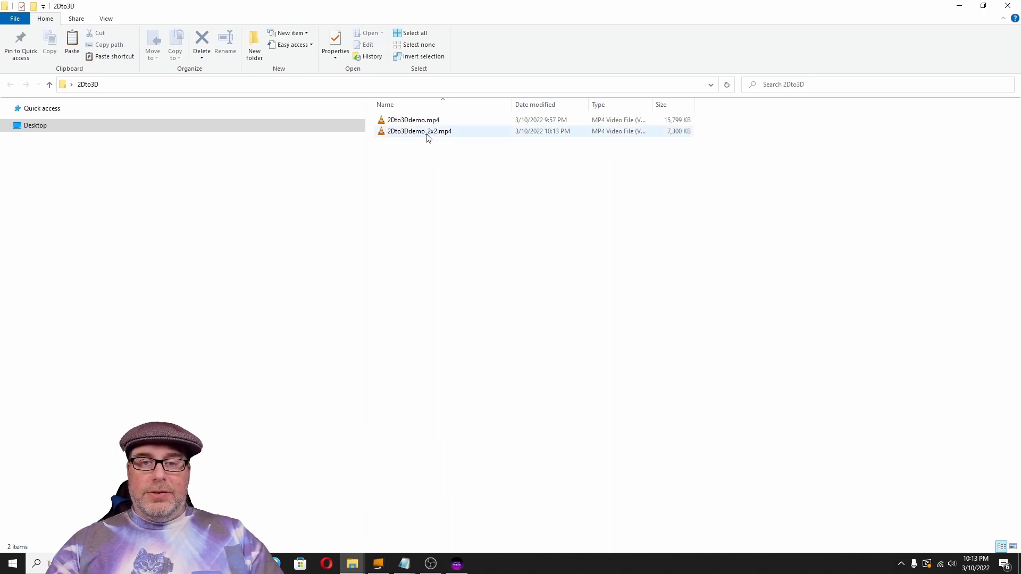
pyautogui.moveTo(420, 132)
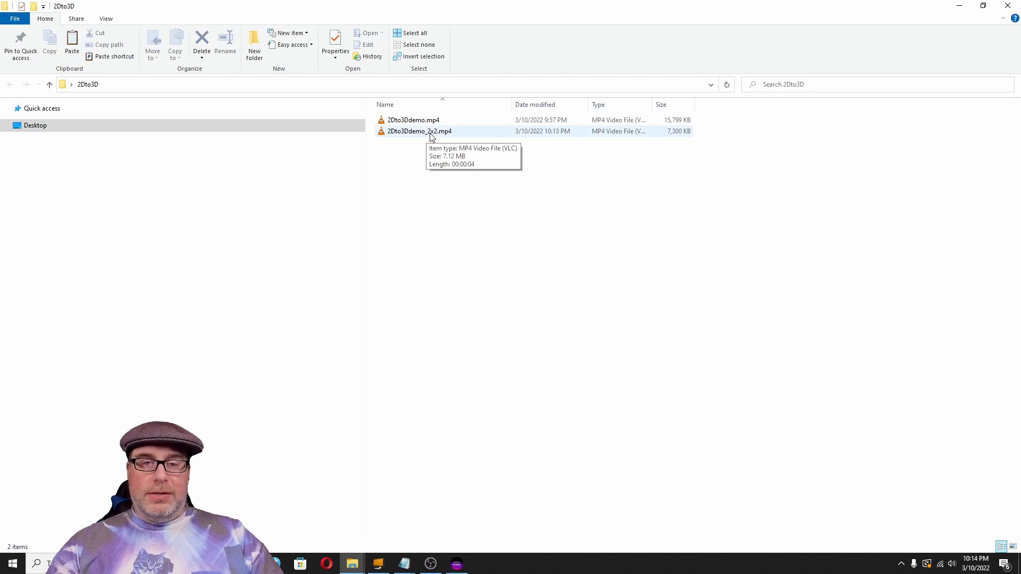
pyautogui.click(430, 131)
pyautogui.doubleClick(427, 119)
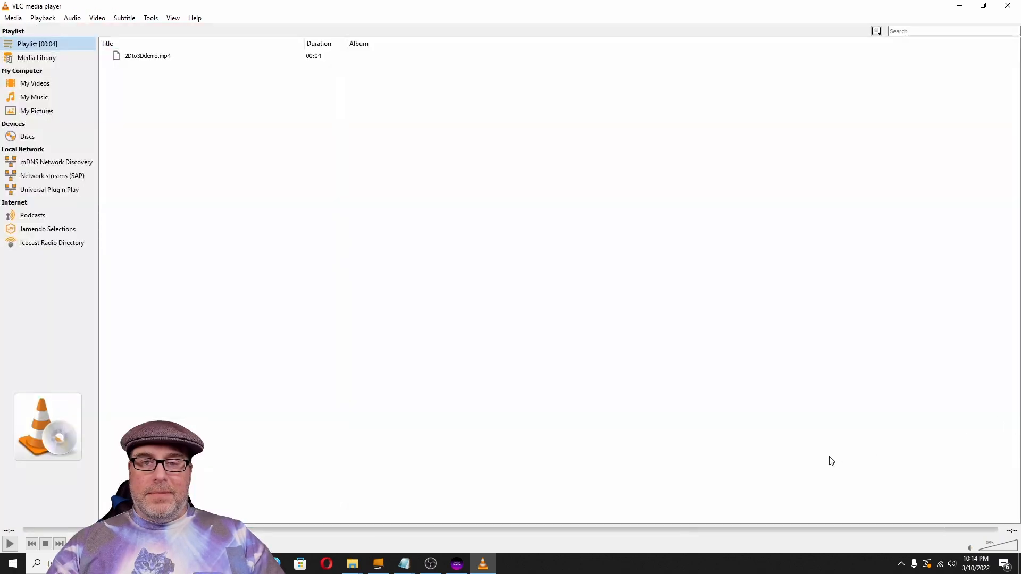
pyautogui.click(1008, 5)
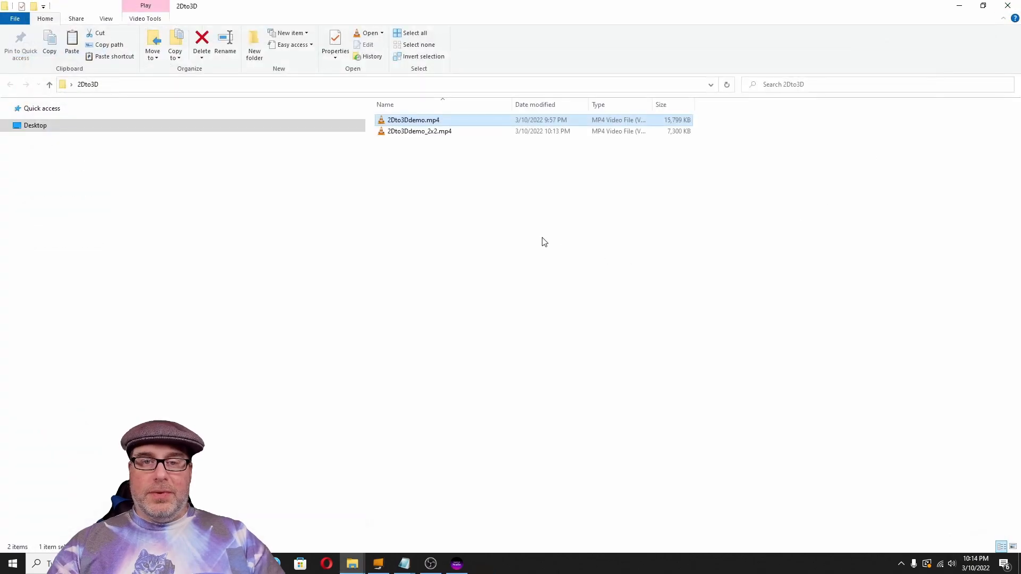
pyautogui.doubleClick(462, 133)
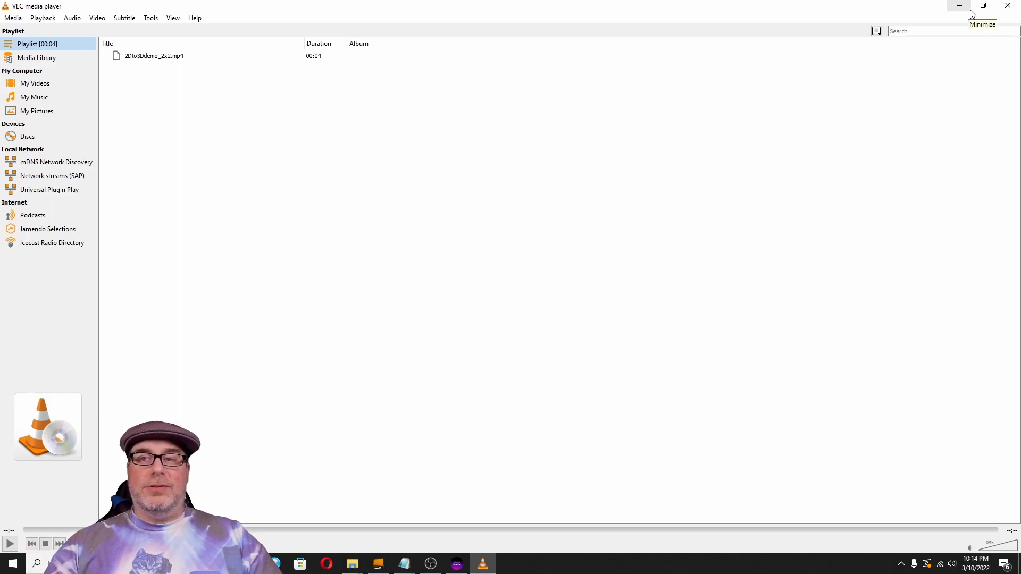
# Close VLC and start a fresh 2D conversion in Lightfield Studio
pyautogui.click(1007, 7)
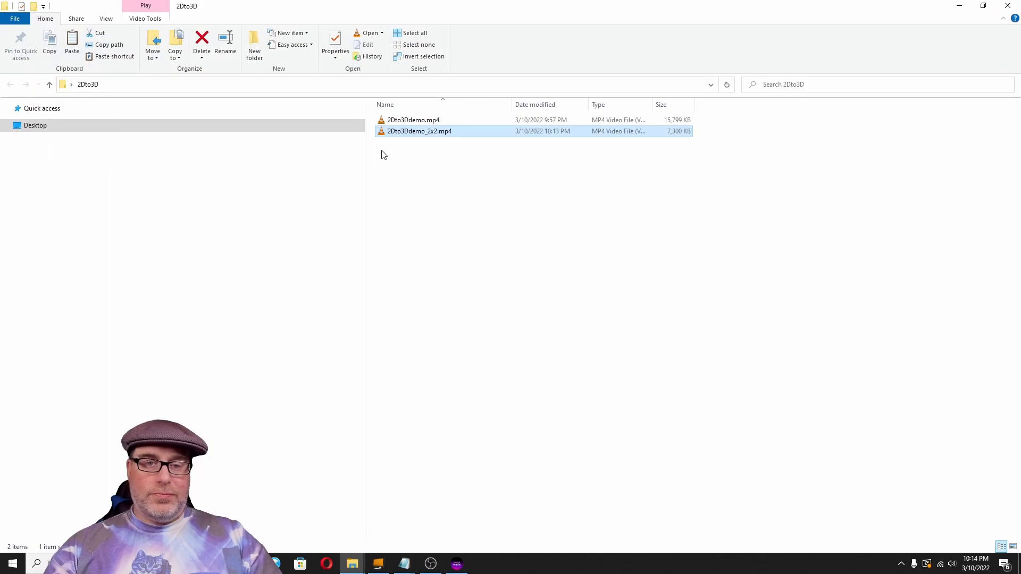
pyautogui.click(456, 563)
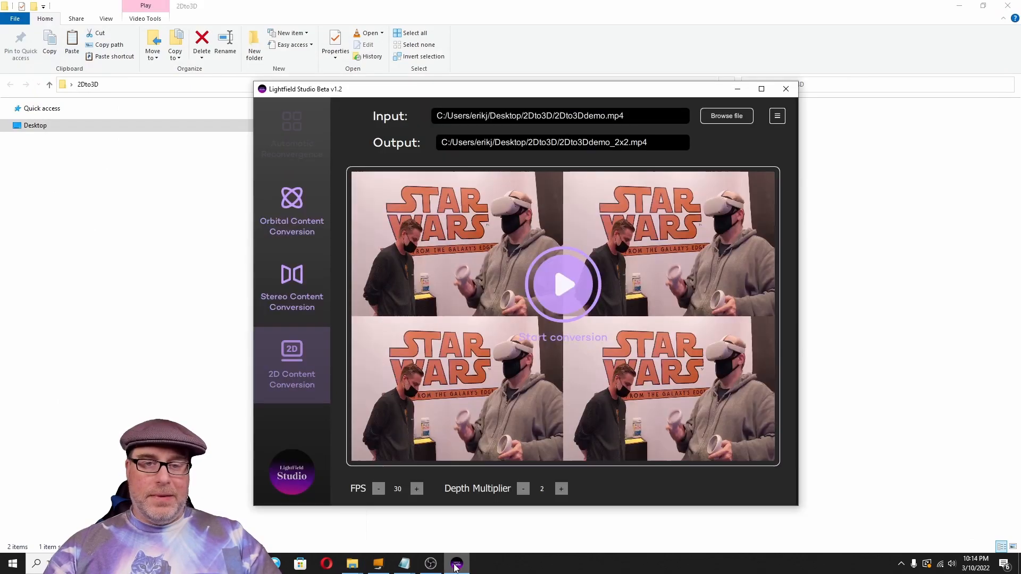
pyautogui.click(562, 293)
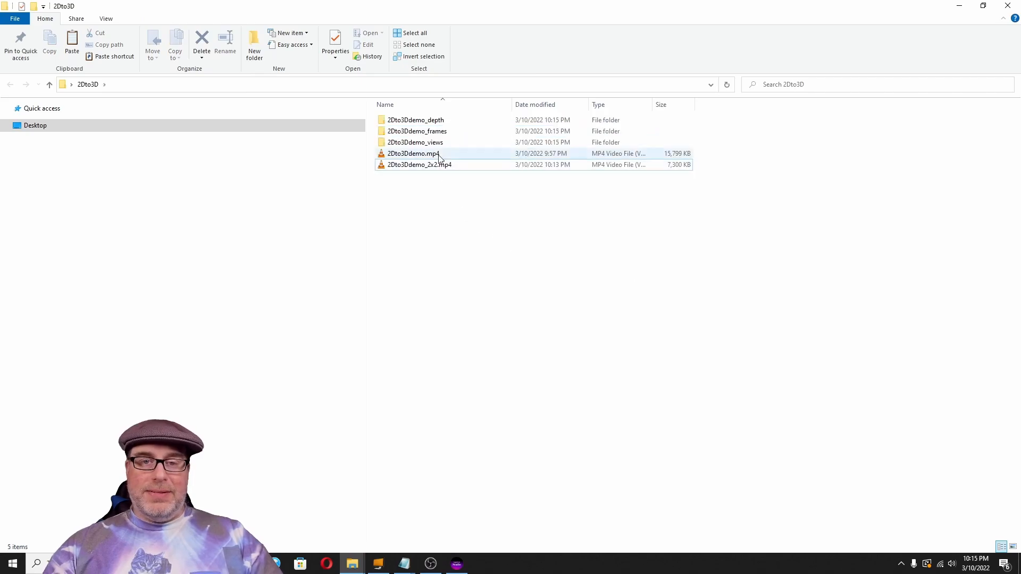
pyautogui.doubleClick(422, 132)
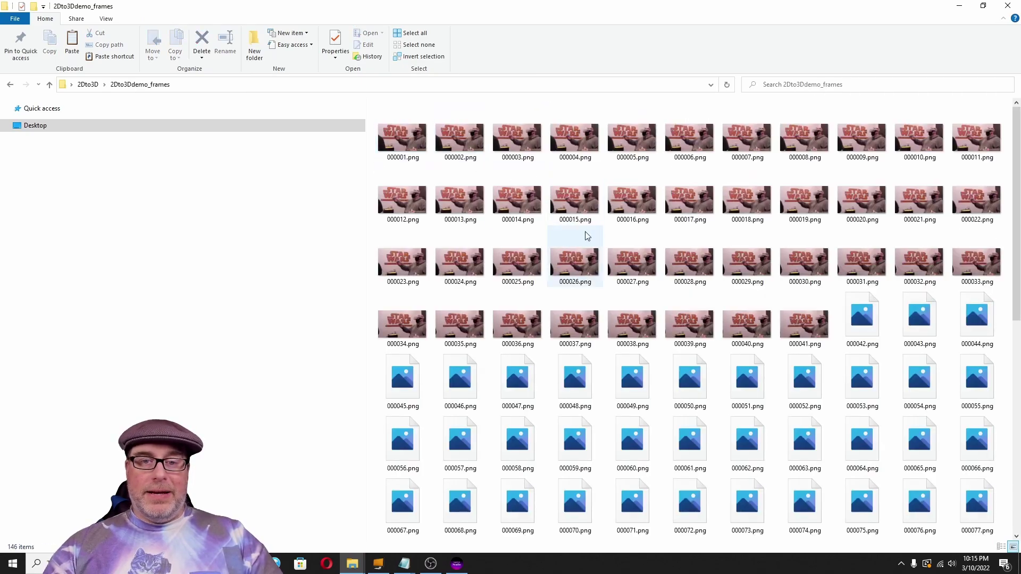
pyautogui.click(49, 85)
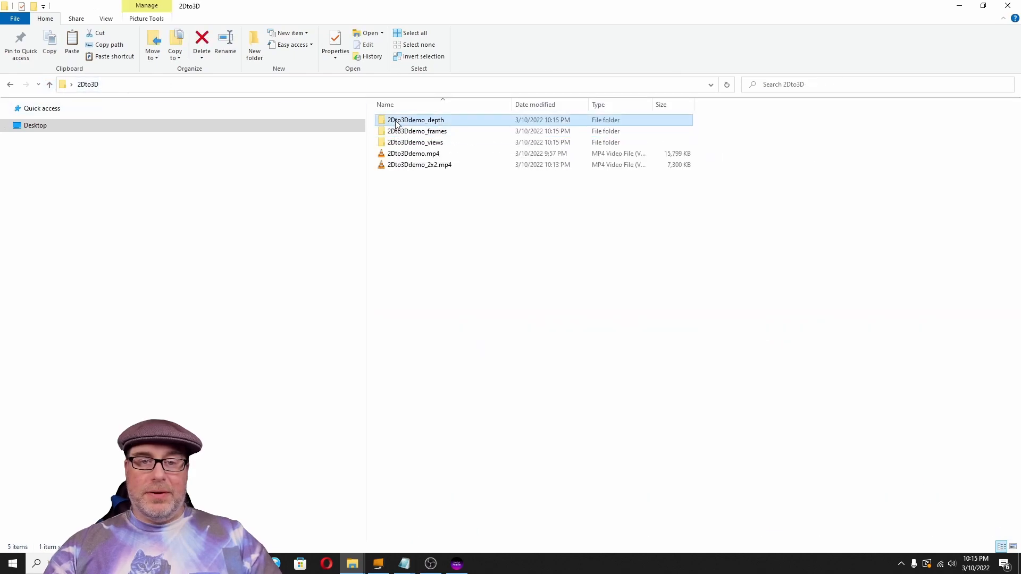
pyautogui.doubleClick(415, 119)
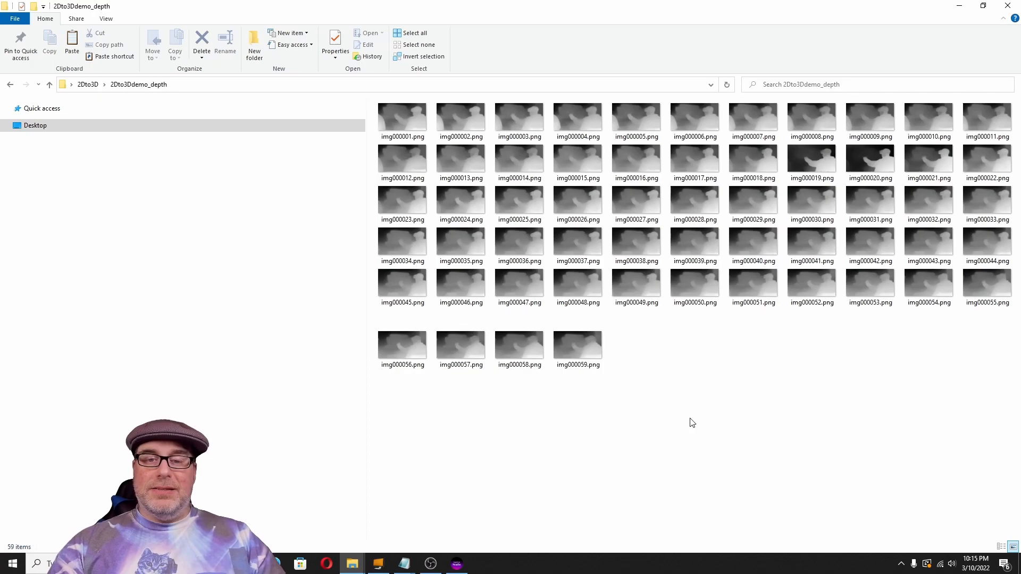
pyautogui.doubleClick(532, 120)
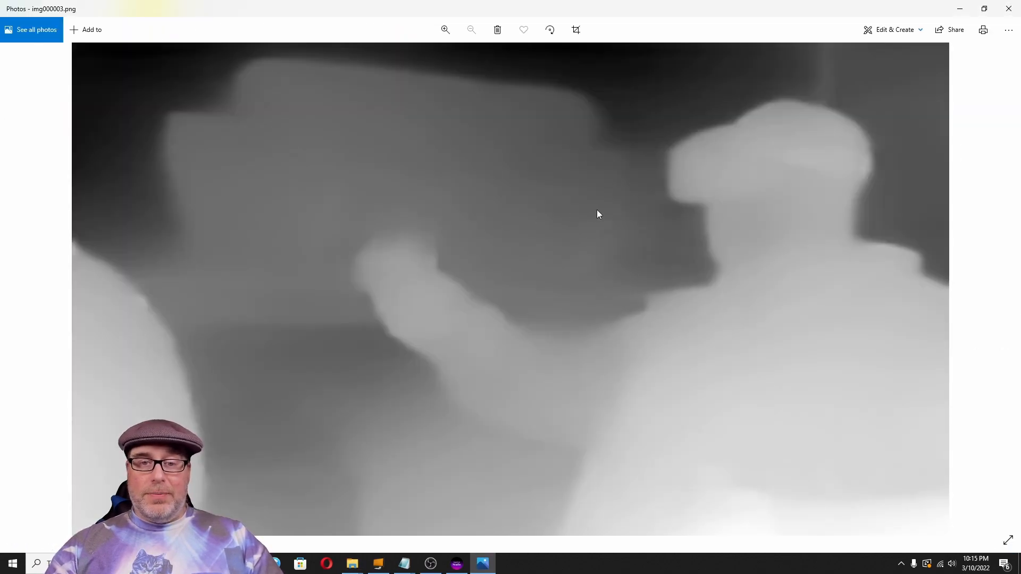
pyautogui.click(1010, 9)
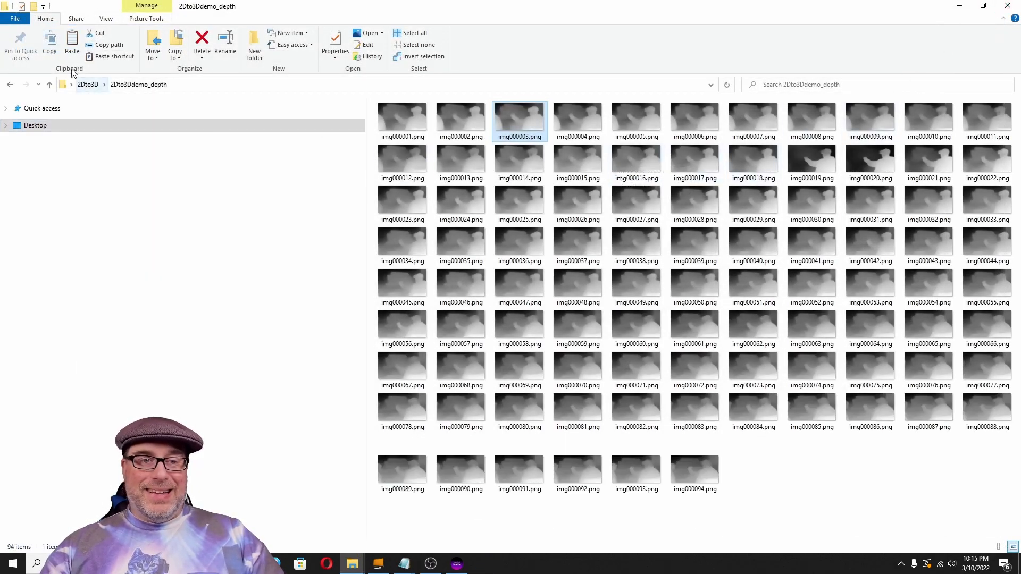
pyautogui.click(88, 84)
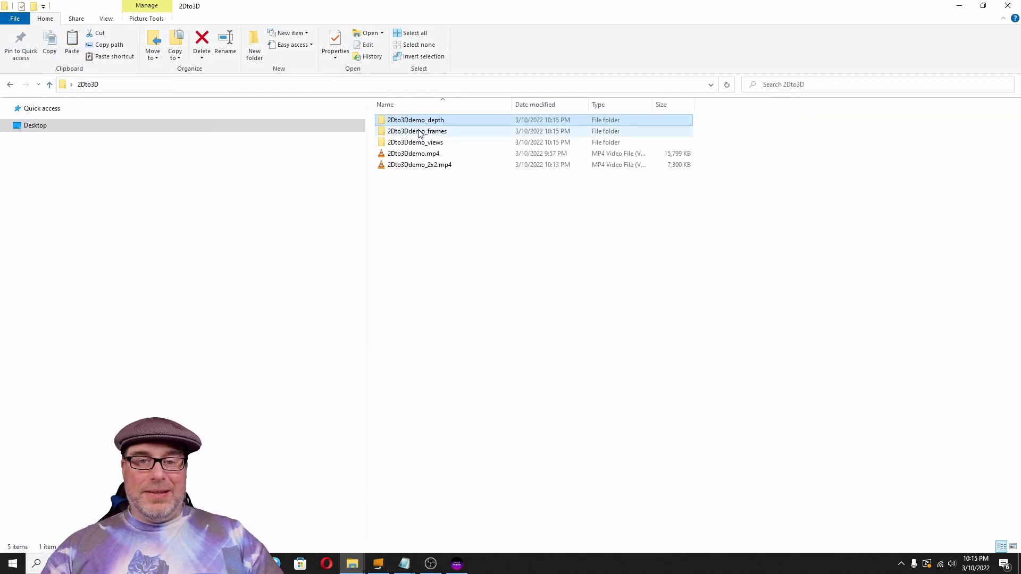
pyautogui.doubleClick(417, 131)
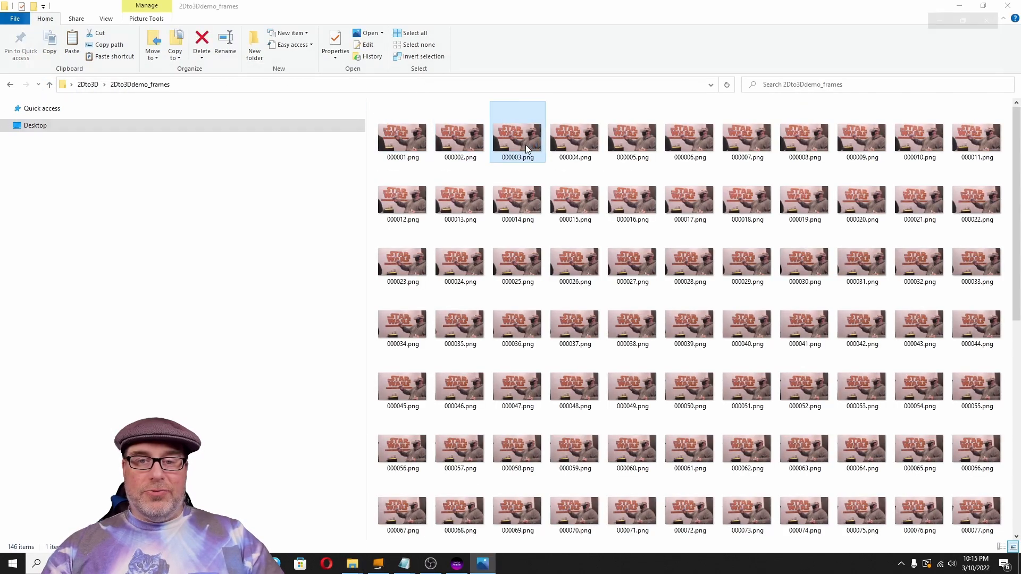
pyautogui.doubleClick(526, 144)
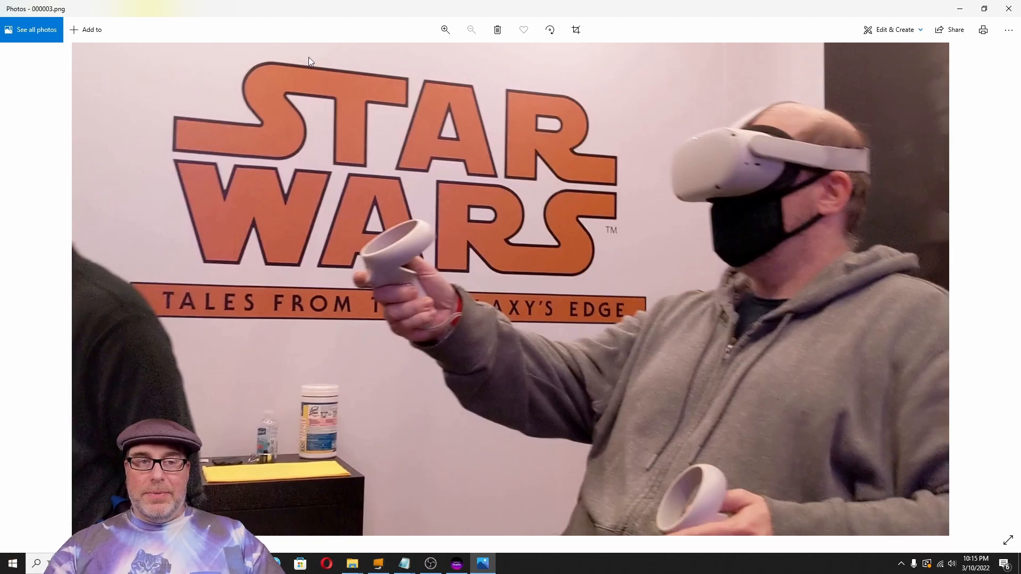
pyautogui.click(1007, 10)
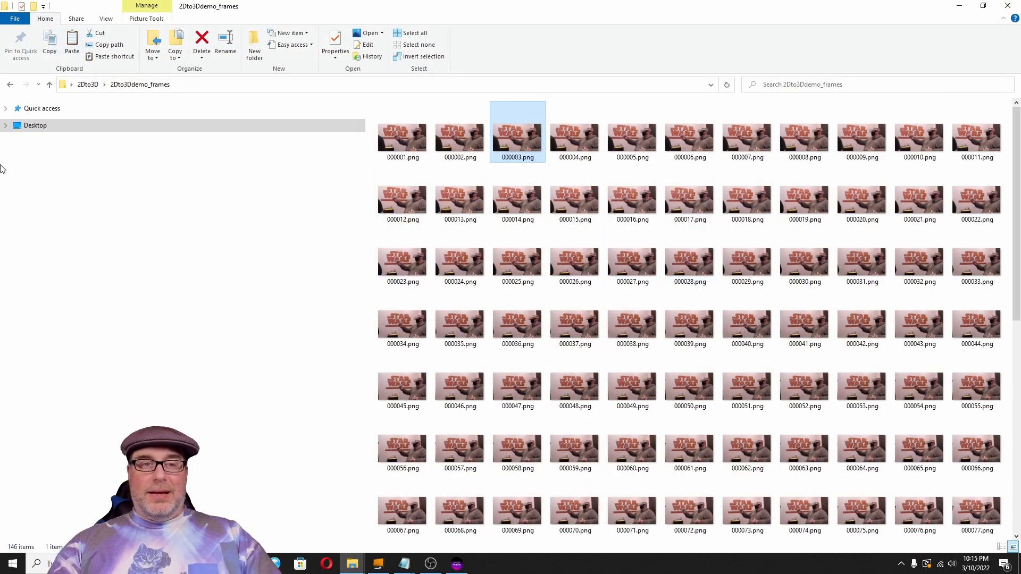
# Go up to the 2Dto3D folder and bring Lightfield Studio forward
pyautogui.click(49, 85)
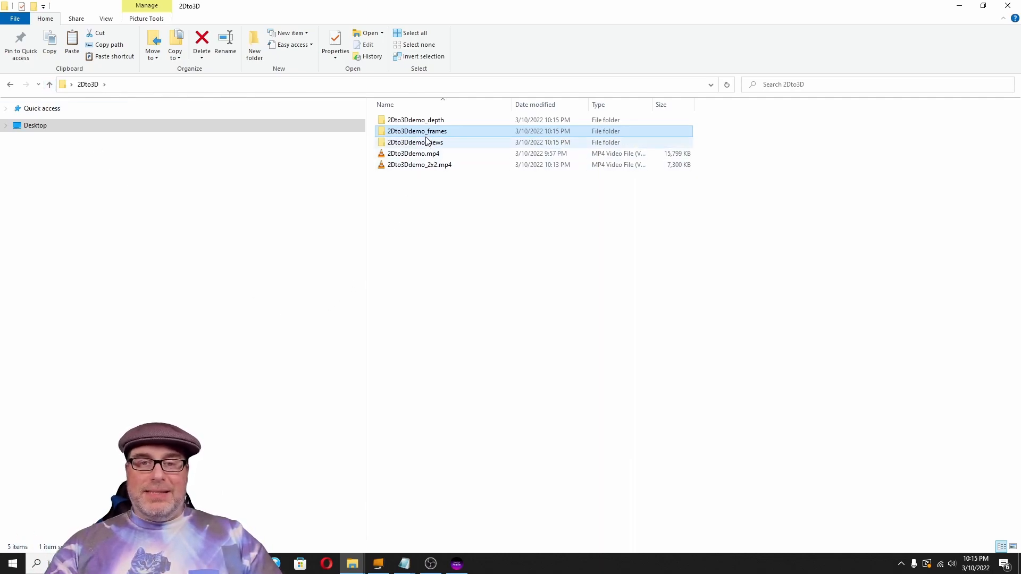
pyautogui.click(457, 565)
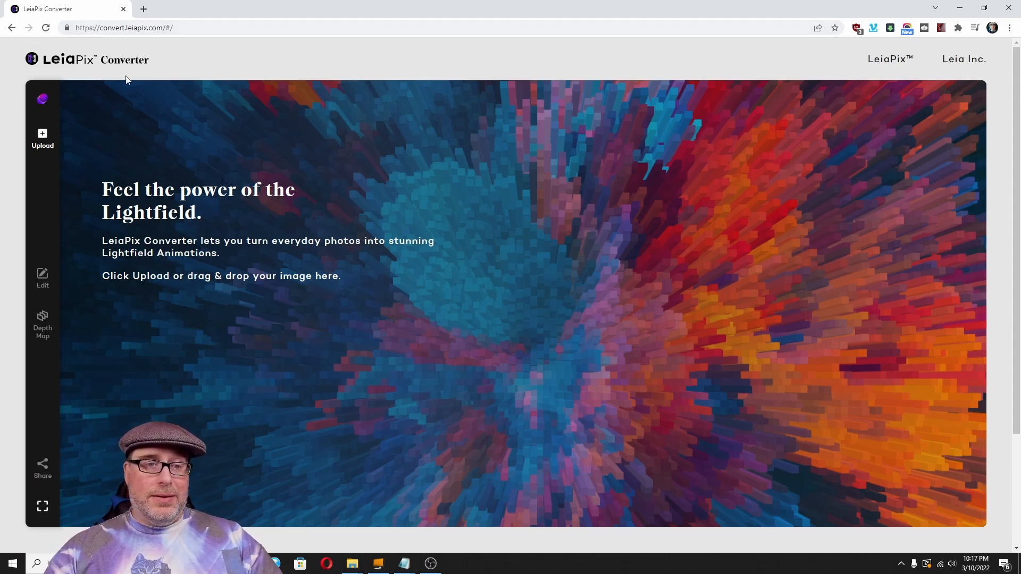
# Upload the IMG_20211207 photo of the man in the red shirt
pyautogui.click(46, 140)
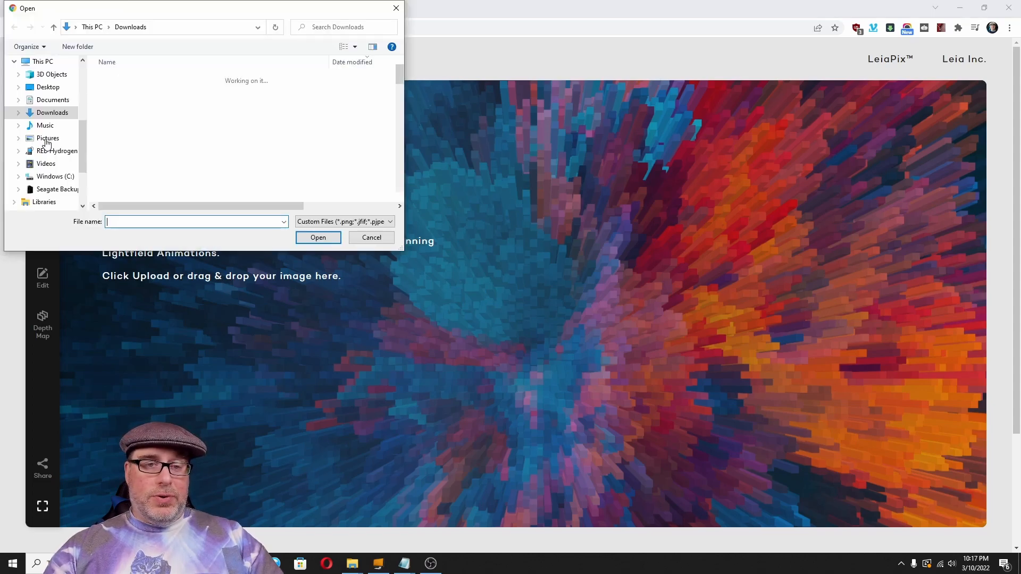
pyautogui.click(126, 94)
pyautogui.doubleClick(125, 93)
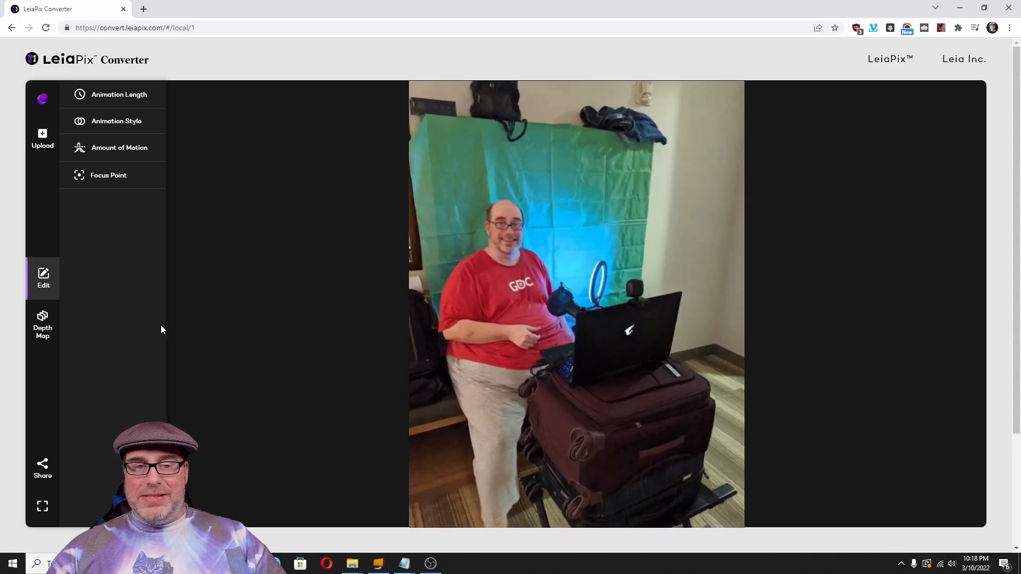
# Show the uploaded photo's depth map with its brush editing panel
pyautogui.click(42, 325)
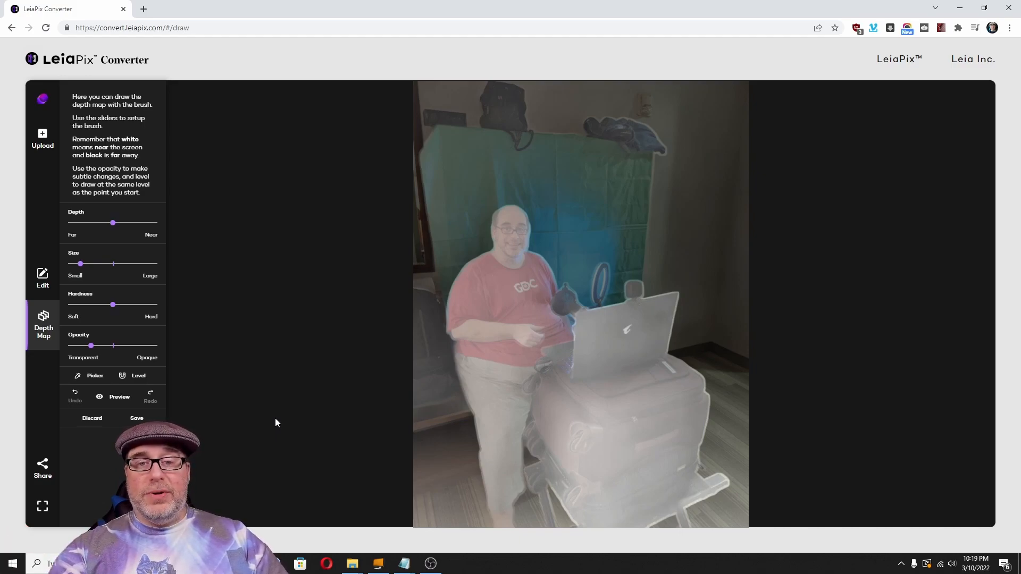
# Download the SBS version from the Share dialog and choose the Depth Map option
pyautogui.click(44, 467)
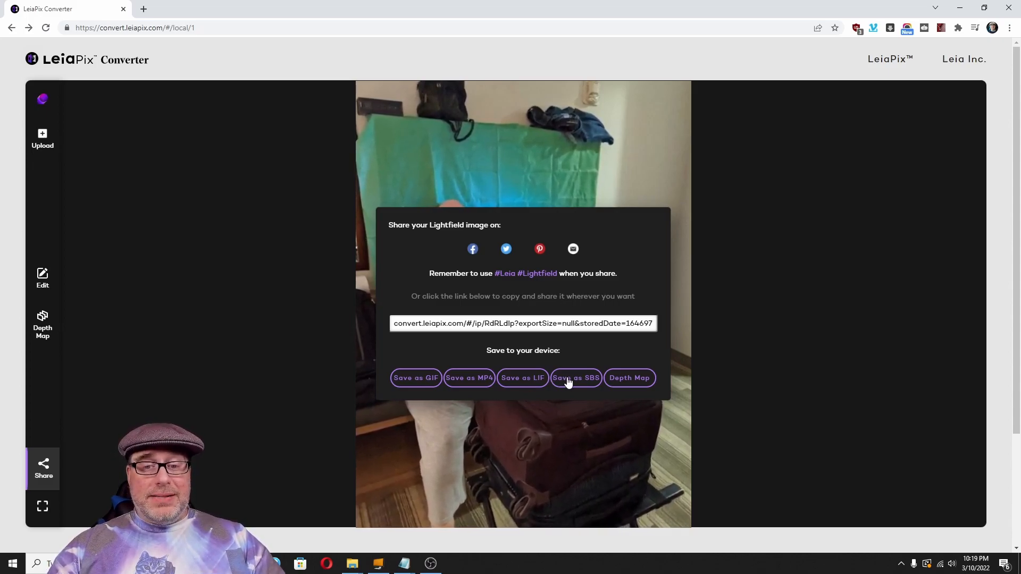
pyautogui.click(567, 381)
pyautogui.click(527, 373)
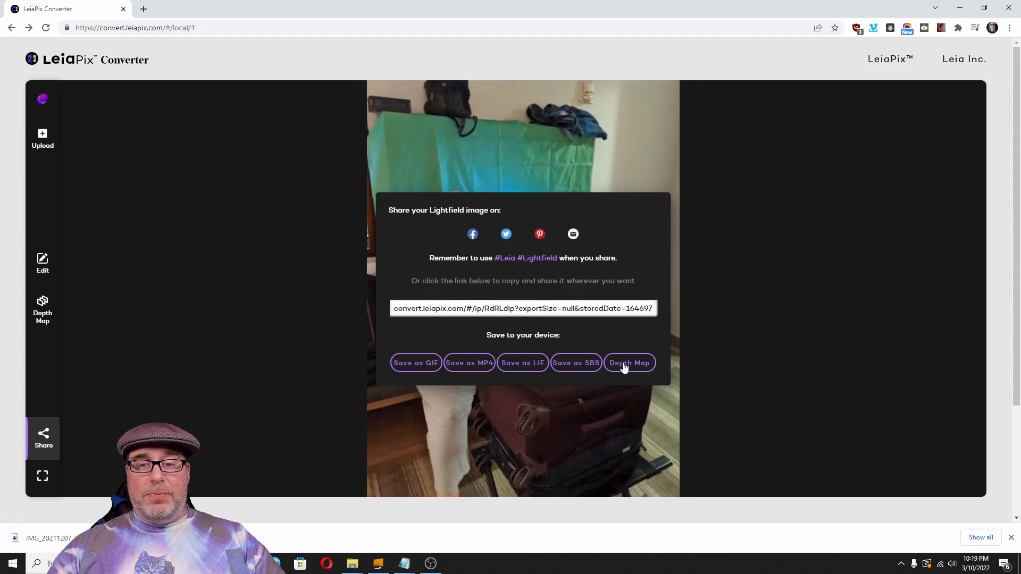
pyautogui.click(623, 364)
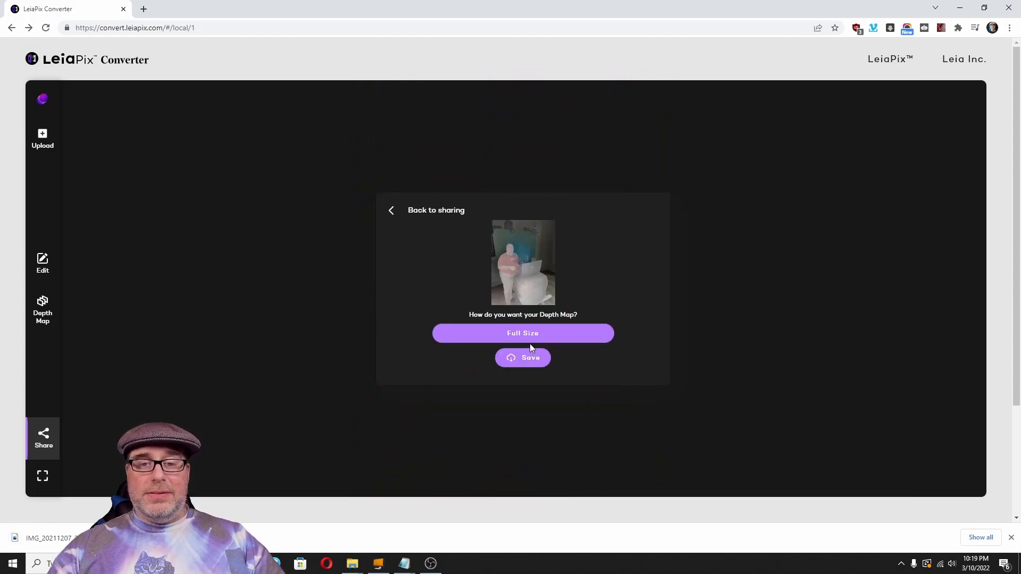
# Download the full-size depth map of the photo
pyautogui.click(532, 359)
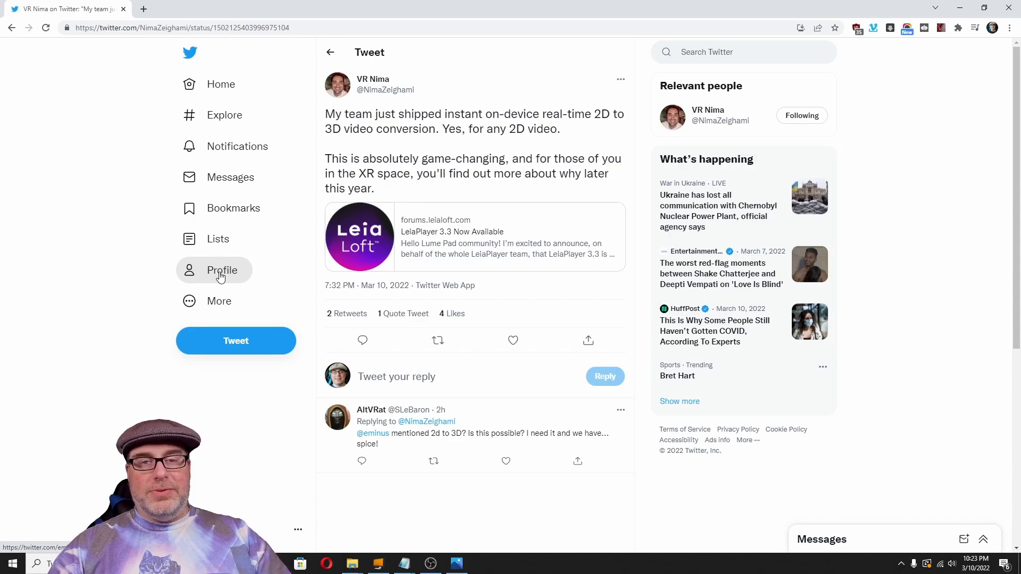
pyautogui.hotkey('alt', 'Left')
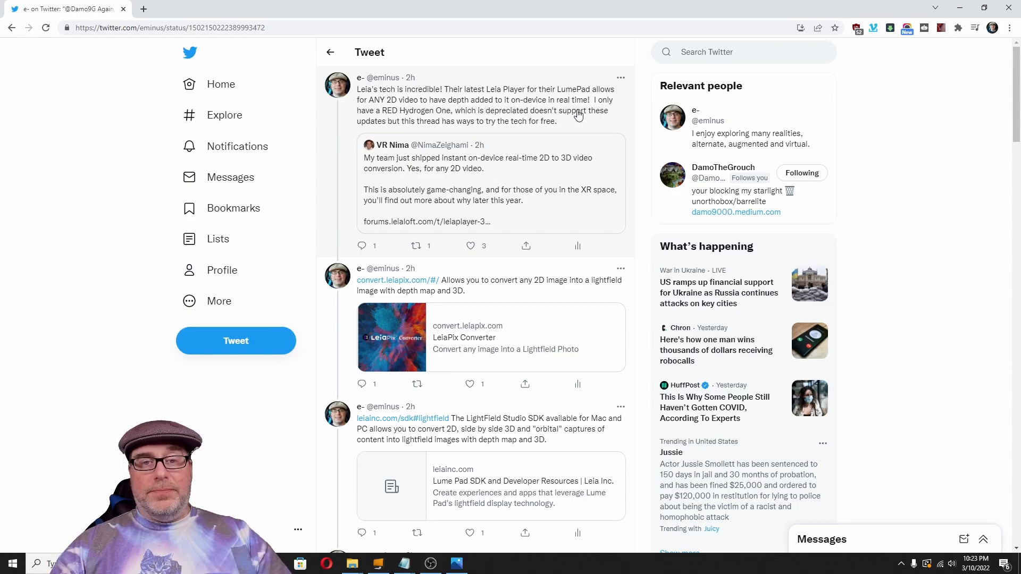
pyautogui.scroll(-3, 577, 116)
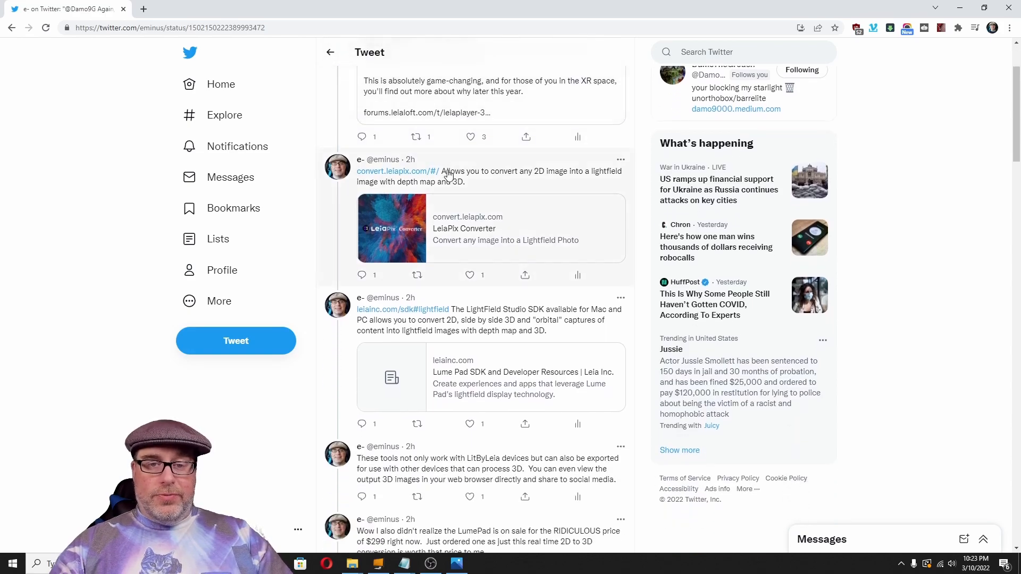
pyautogui.scroll(-1, 514, 324)
pyautogui.scroll(-2, 515, 323)
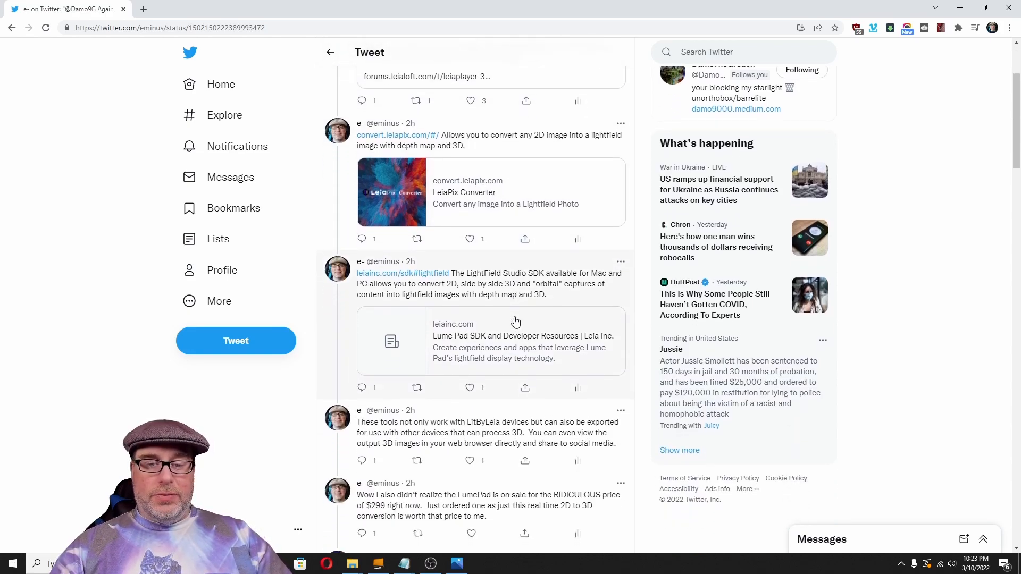
pyautogui.scroll(-2, 515, 324)
pyautogui.scroll(-2, 515, 324)
pyautogui.scroll(-1, 517, 322)
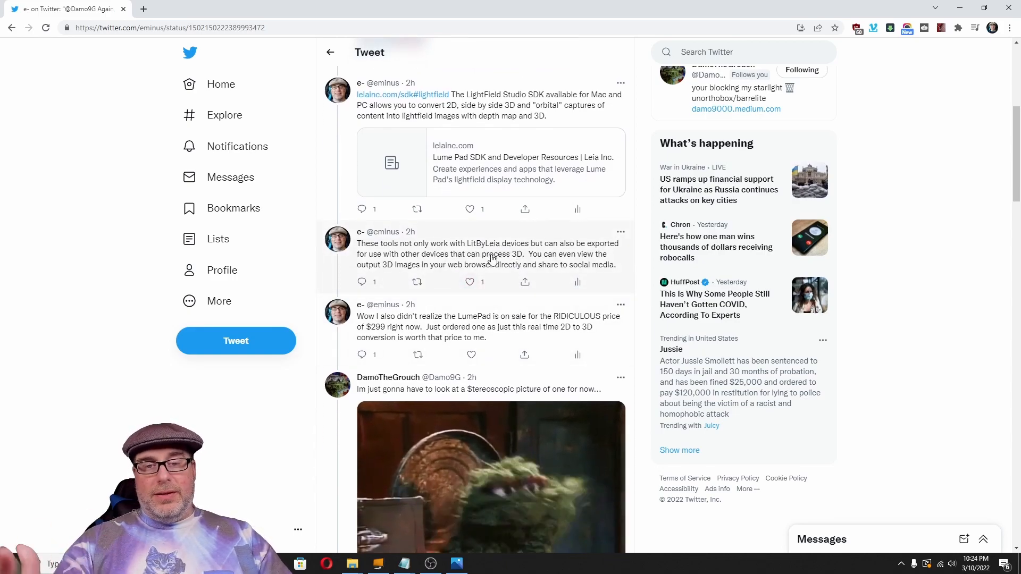
pyautogui.scroll(-1, 492, 259)
pyautogui.scroll(-2, 492, 260)
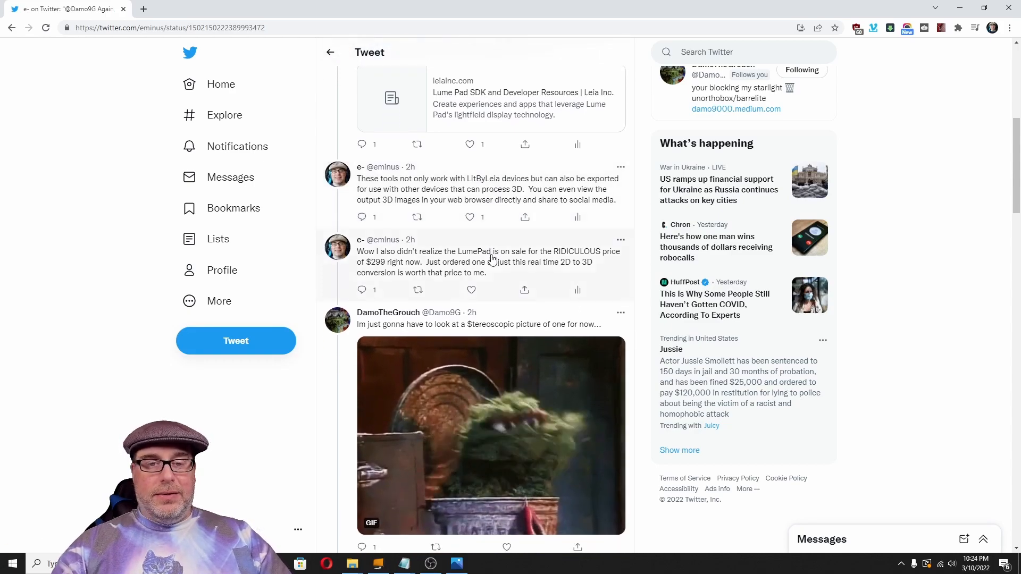
pyautogui.scroll(-2, 492, 260)
pyautogui.scroll(-1, 492, 260)
pyautogui.scroll(-2, 492, 259)
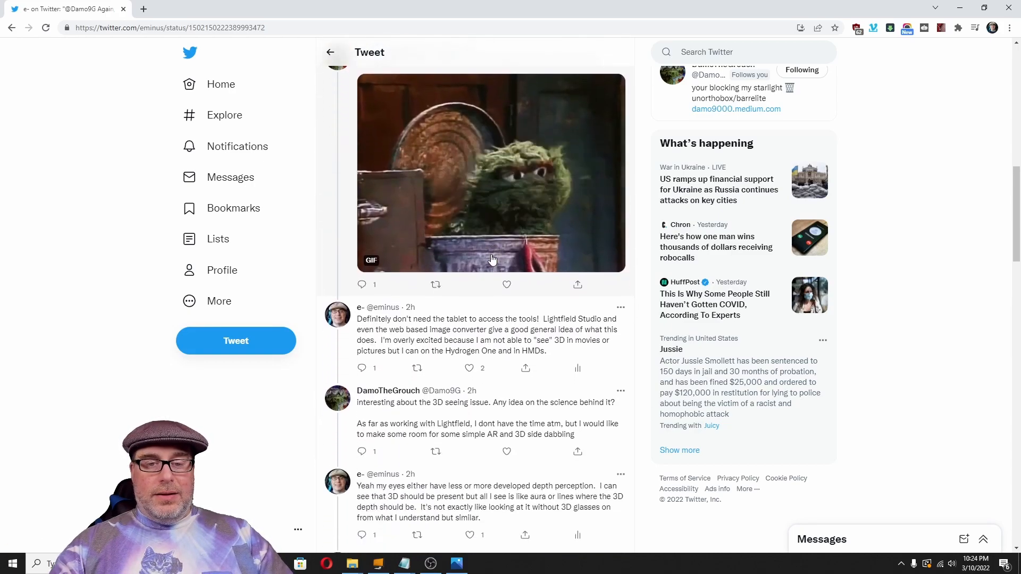
pyautogui.scroll(-2, 492, 259)
pyautogui.scroll(-1, 492, 259)
pyautogui.scroll(-1, 492, 259)
pyautogui.scroll(-1, 493, 259)
pyautogui.scroll(-1, 492, 259)
pyautogui.scroll(-1, 492, 260)
pyautogui.scroll(-1, 493, 260)
pyautogui.scroll(-1, 492, 260)
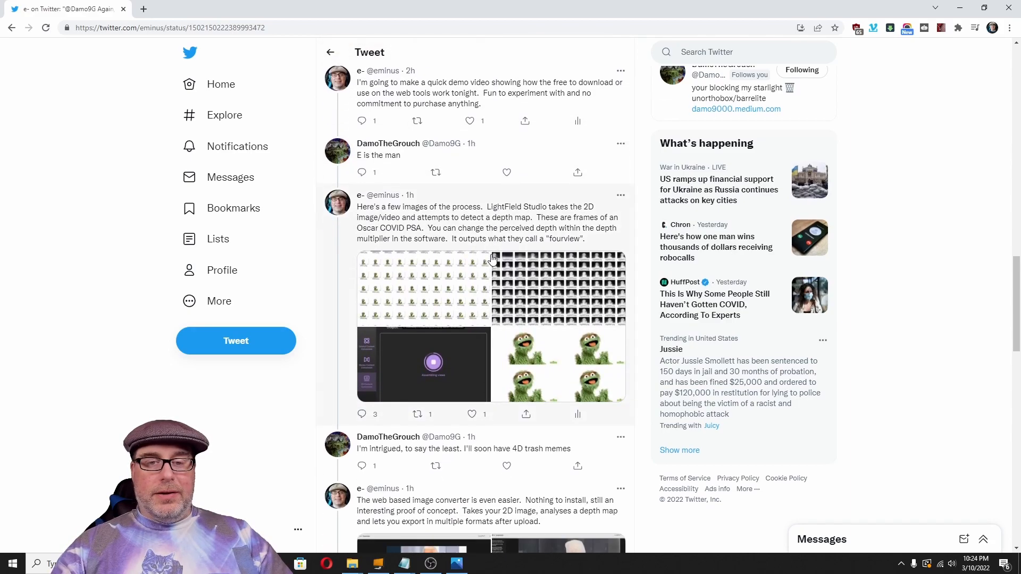
pyautogui.scroll(-1, 493, 259)
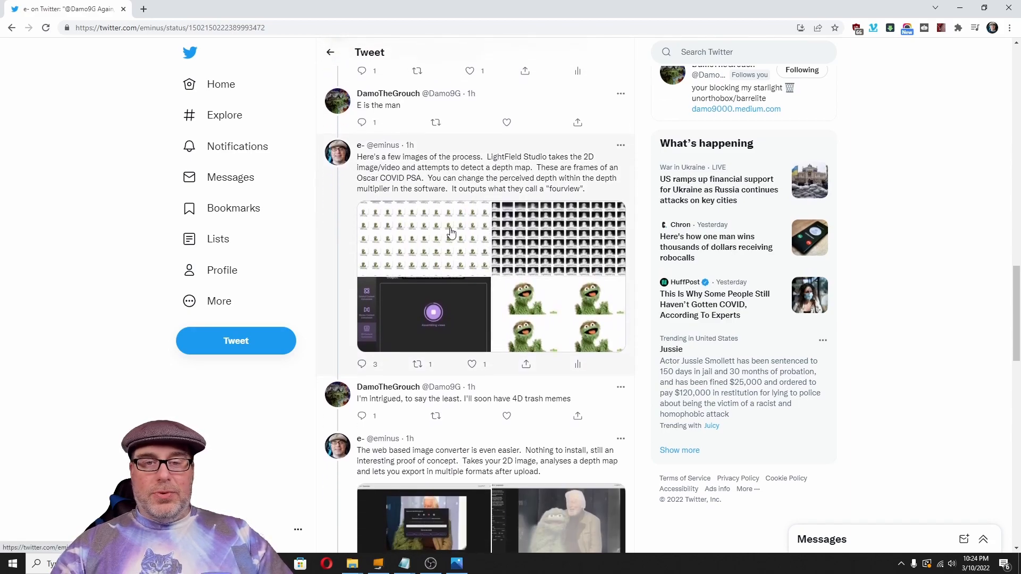
# View the LightField Studio screenshot, puppet grid, depth-map grid and frame grid full size, then the LeiaPix screenshot
pyautogui.click(413, 308)
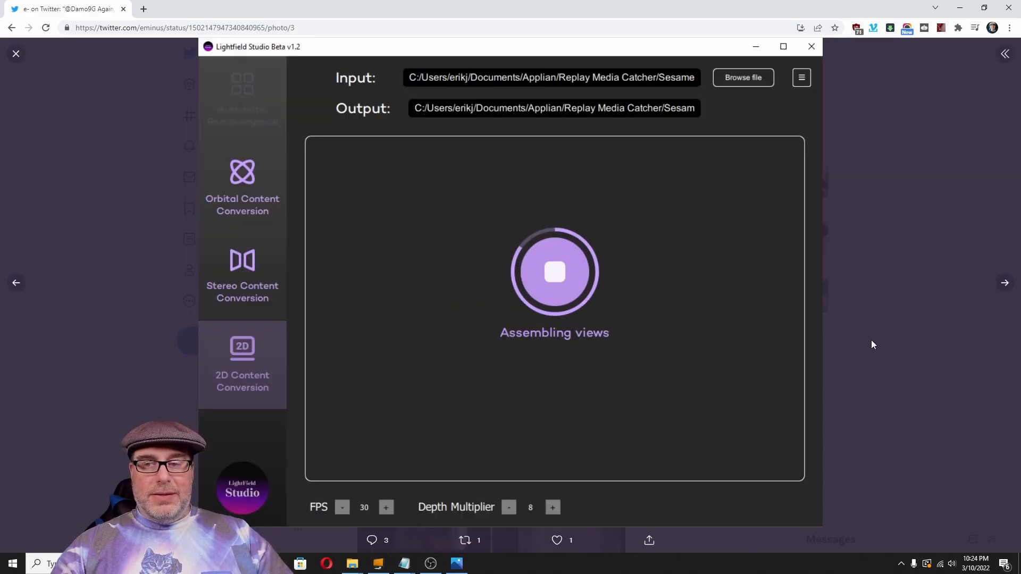
pyautogui.click(1004, 283)
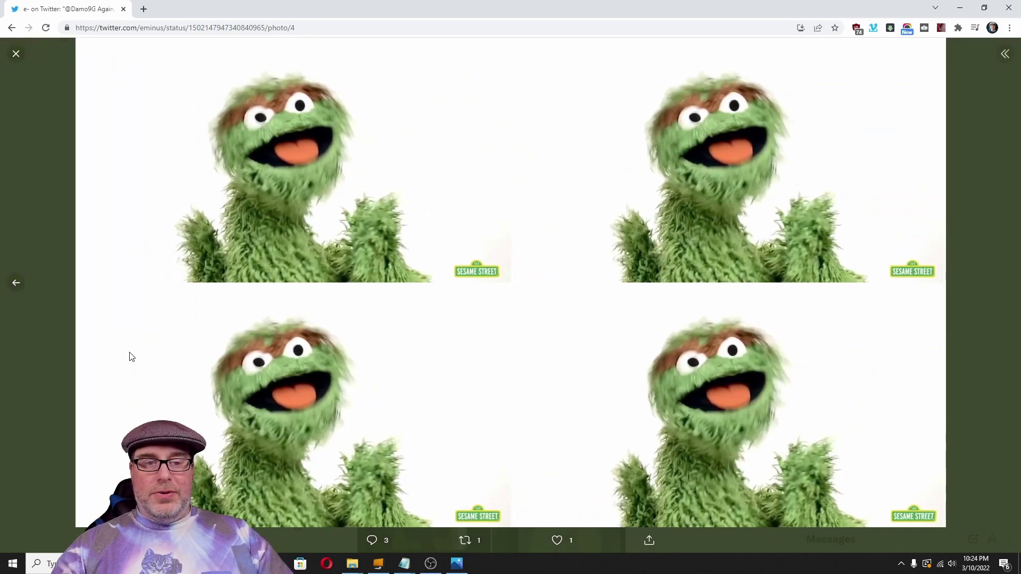
pyautogui.click(15, 283)
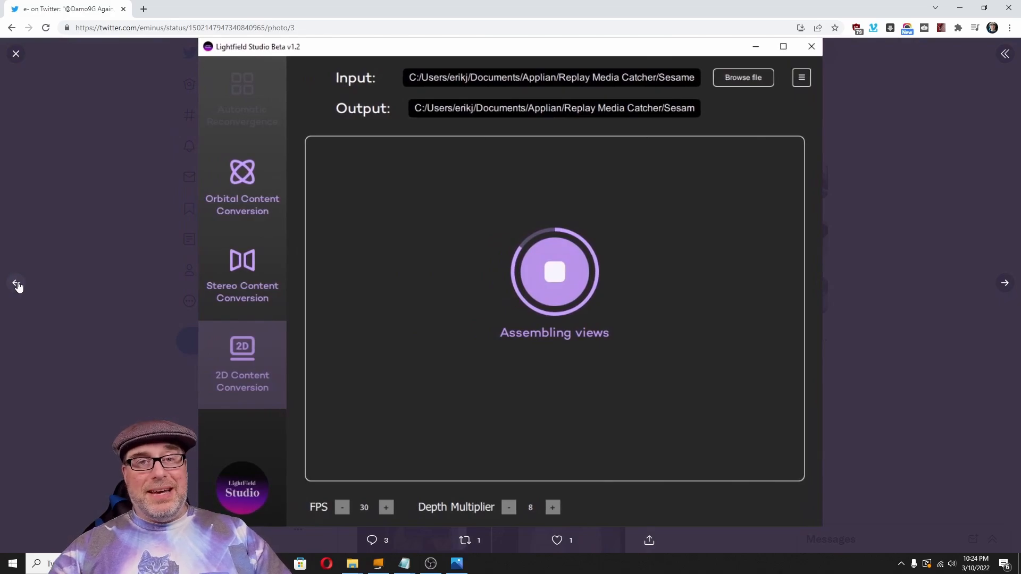
pyautogui.click(17, 285)
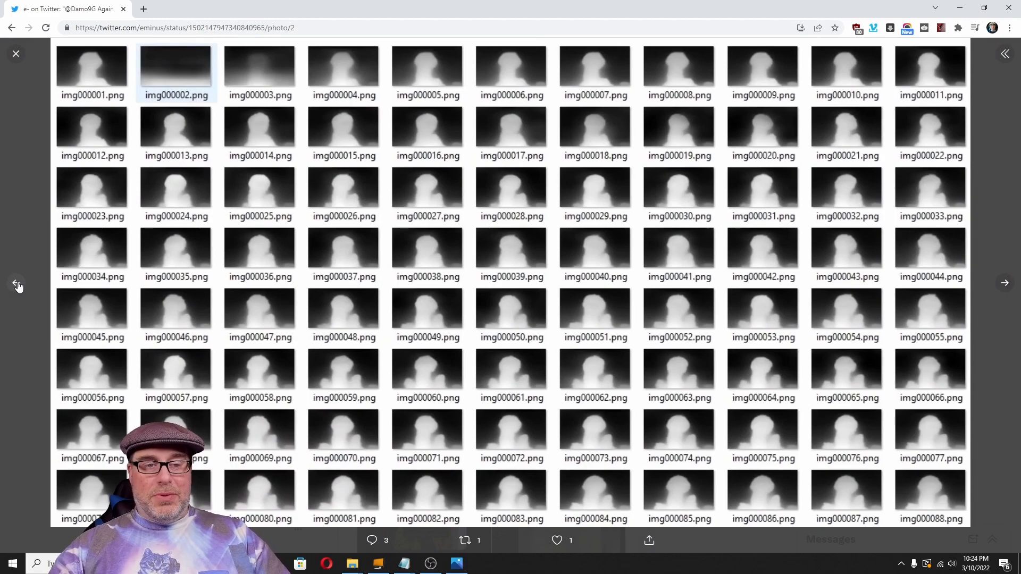
pyautogui.click(18, 286)
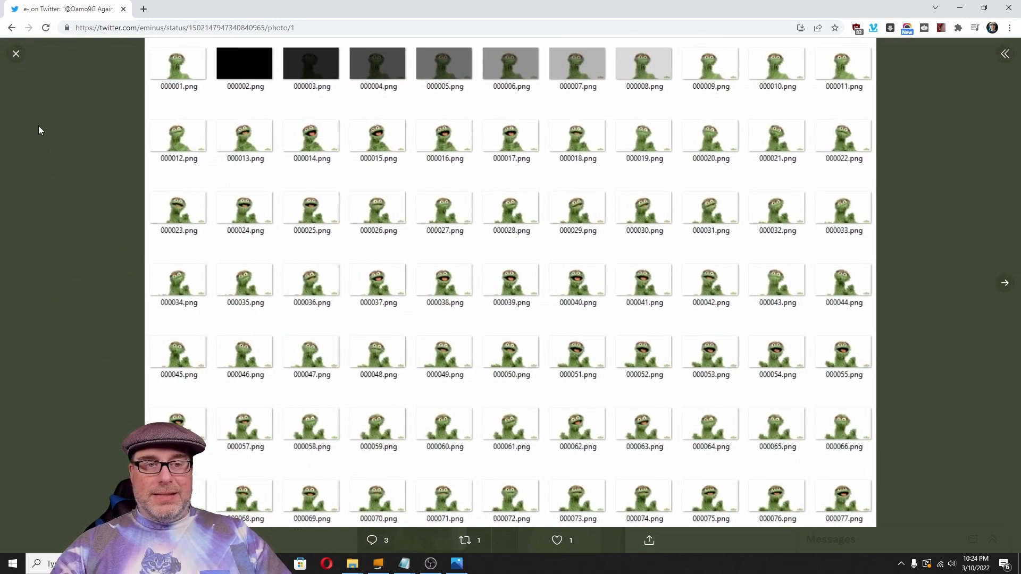
pyautogui.click(15, 54)
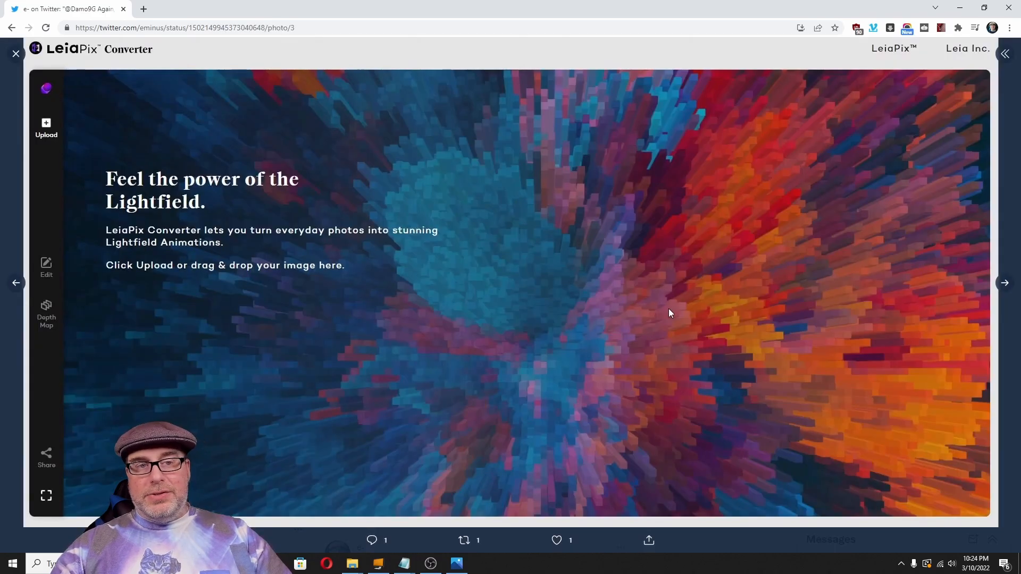
# Step through the puppet photo, LeiaPix Converter, depth-map editor and share dialog screenshots
pyautogui.click(1004, 282)
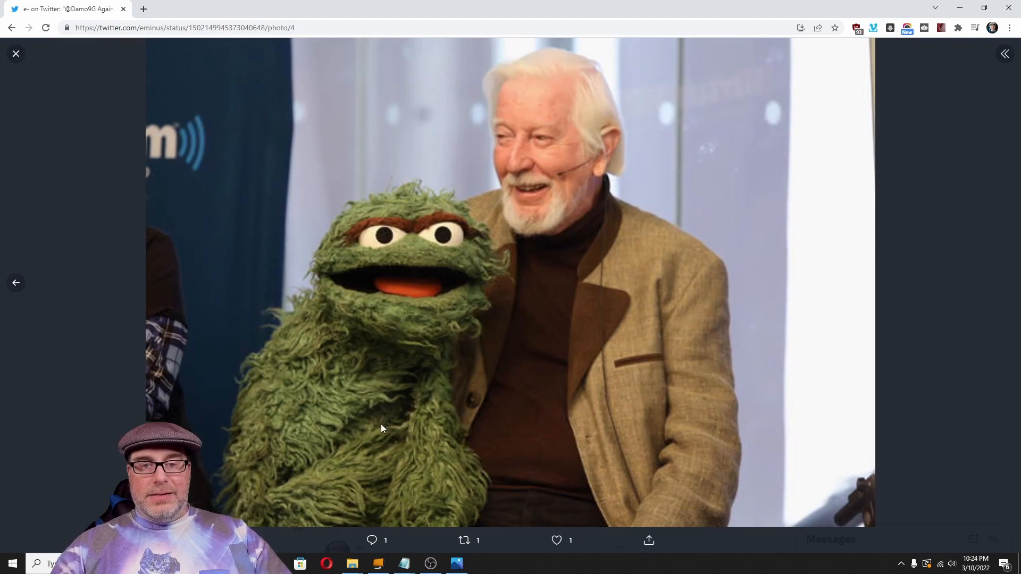
pyautogui.click(16, 284)
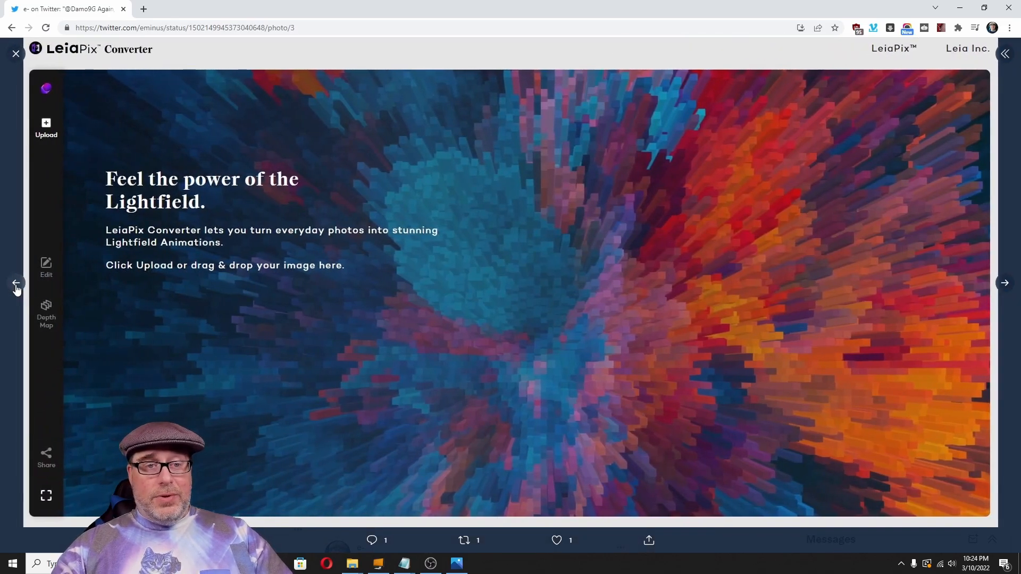
pyautogui.click(16, 285)
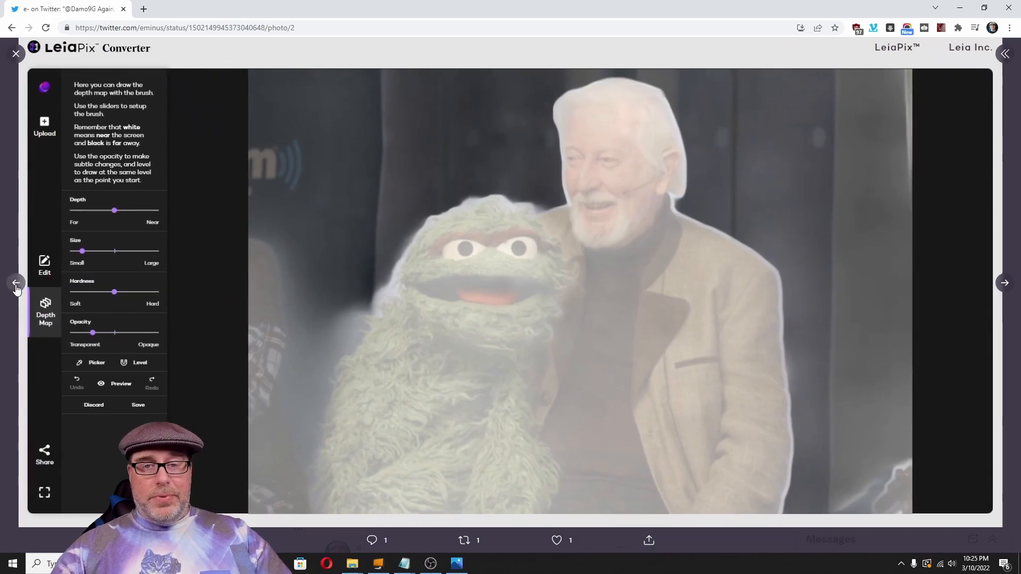
pyautogui.click(16, 286)
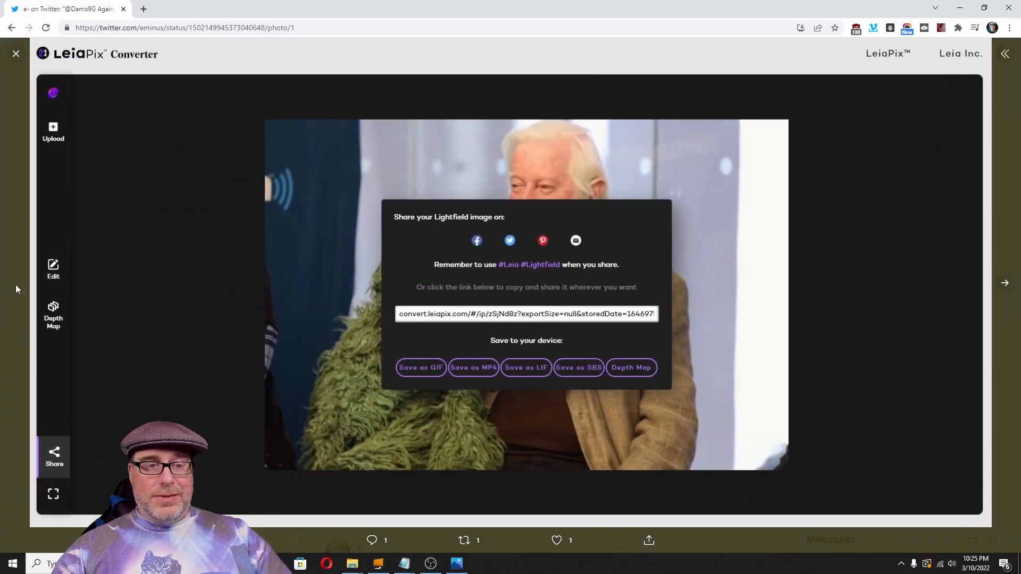
# Leave the viewer and show the reply's side-by-side puppet image full size
pyautogui.click(16, 53)
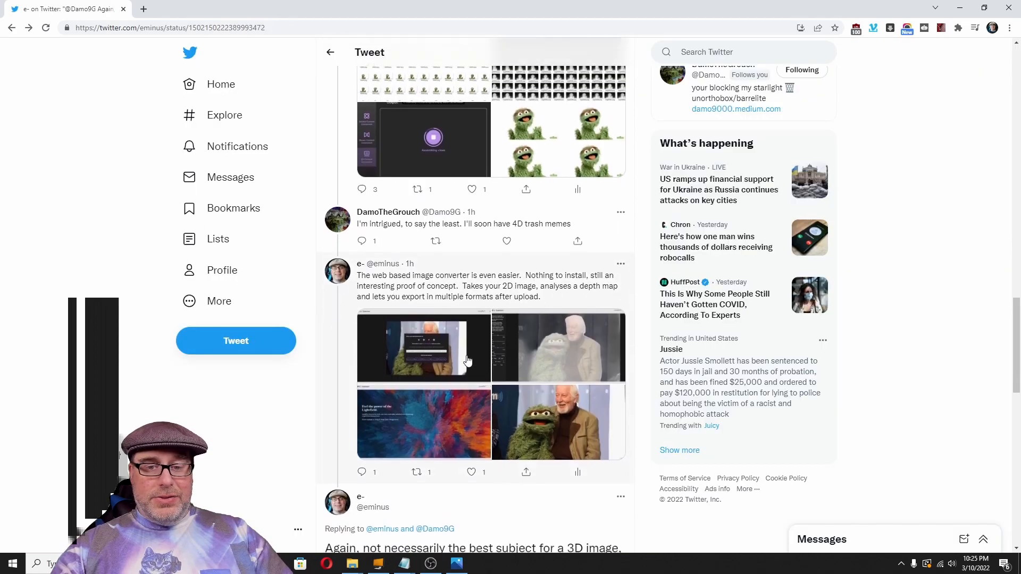
pyautogui.scroll(-5, 466, 361)
pyautogui.click(427, 355)
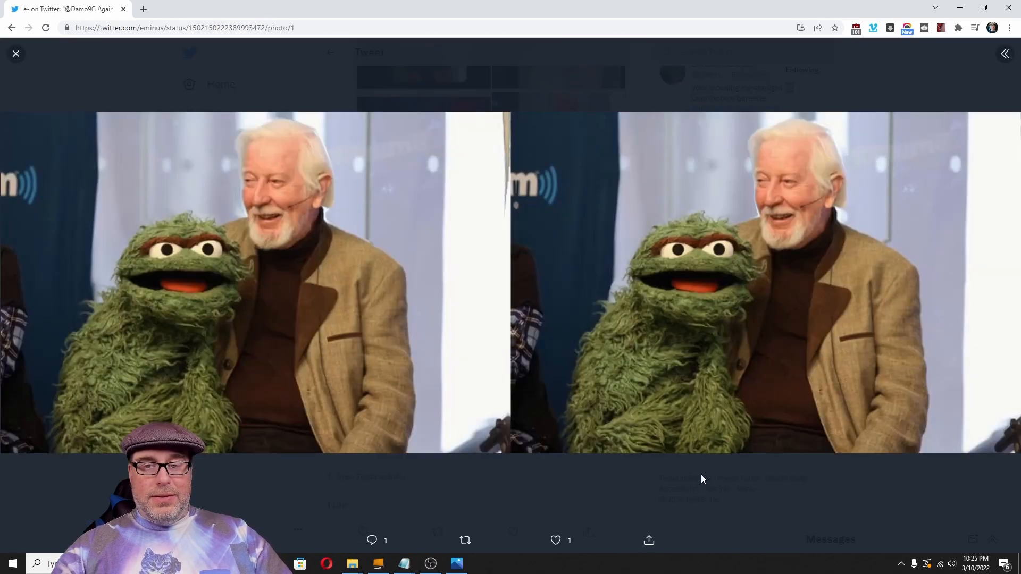